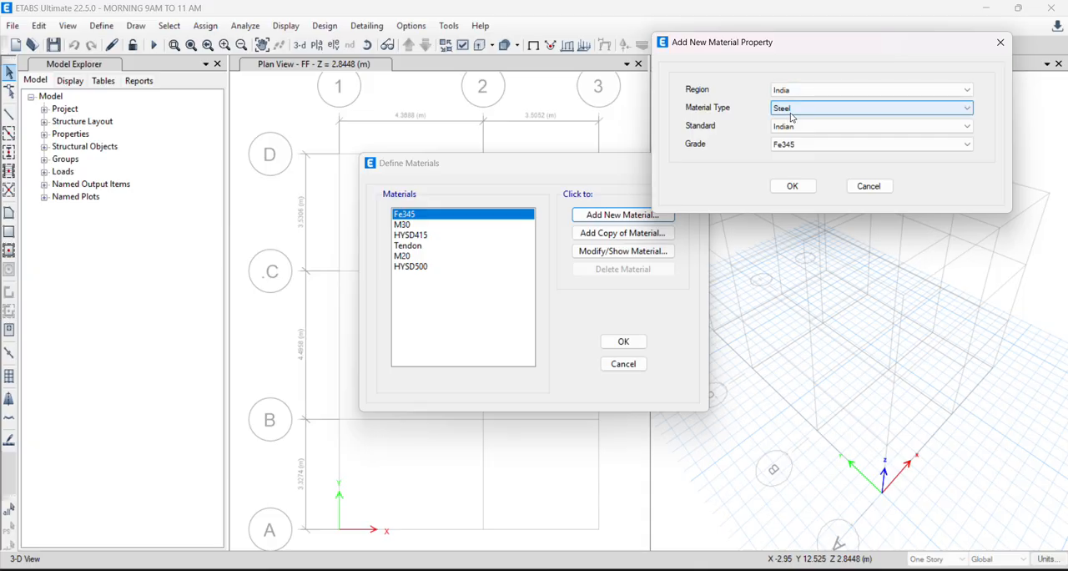
- Add a new Indian-standard concrete material of grade M20 with its default property data
click(792, 110)
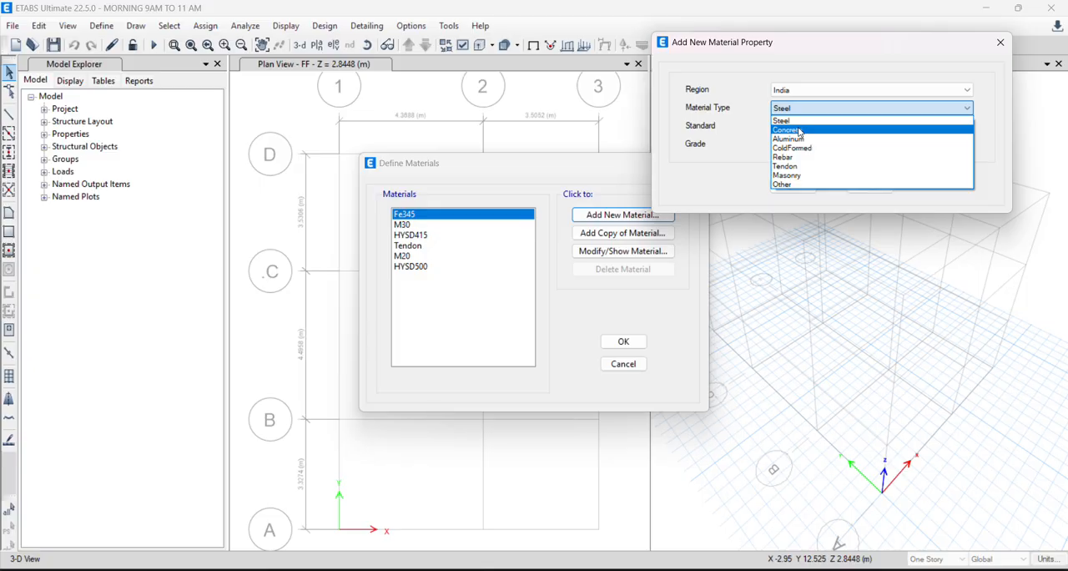
click(799, 131)
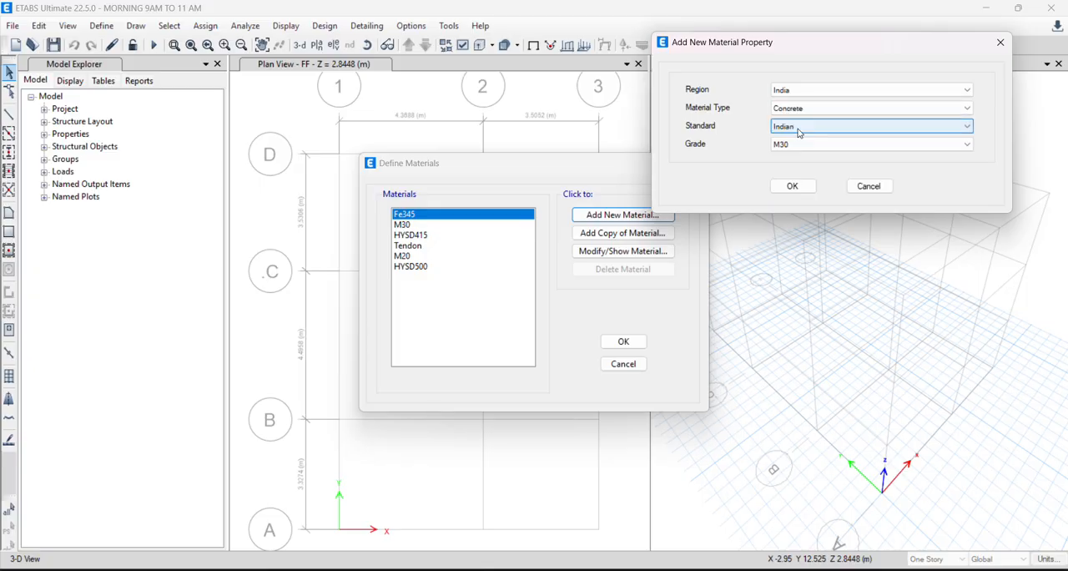
click(799, 144)
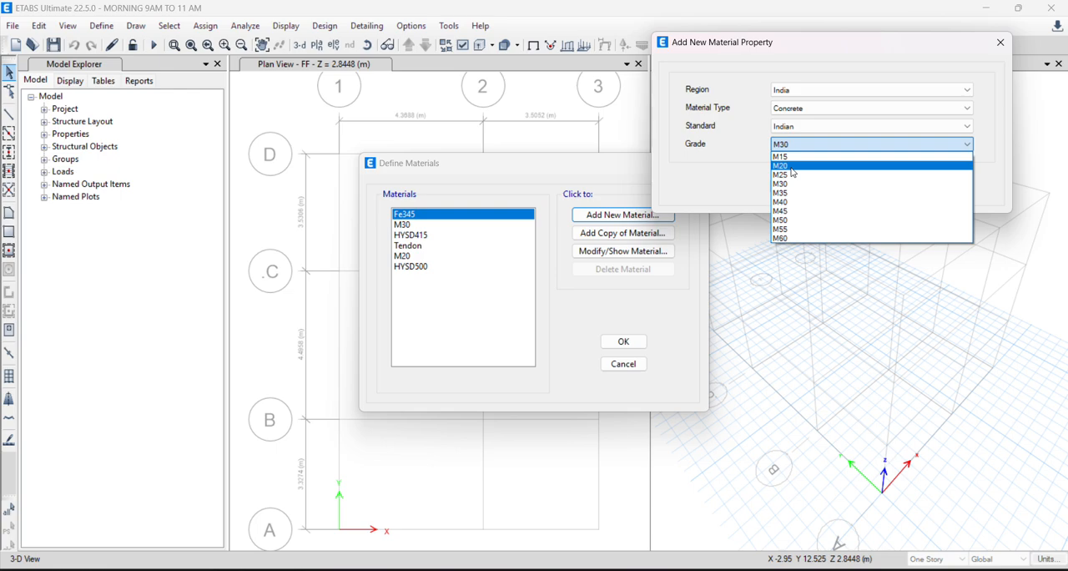
click(784, 165)
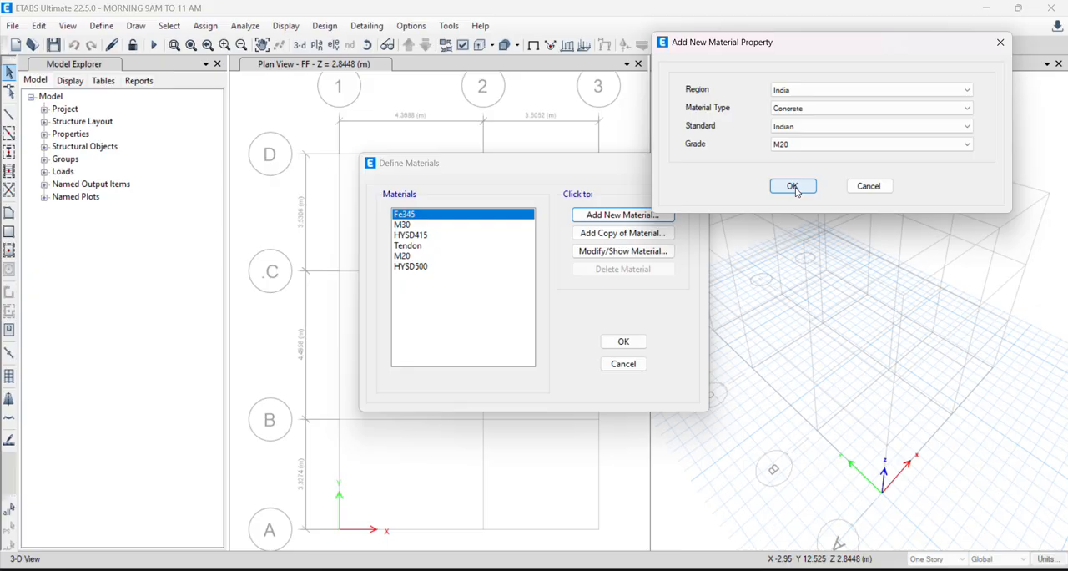
click(792, 186)
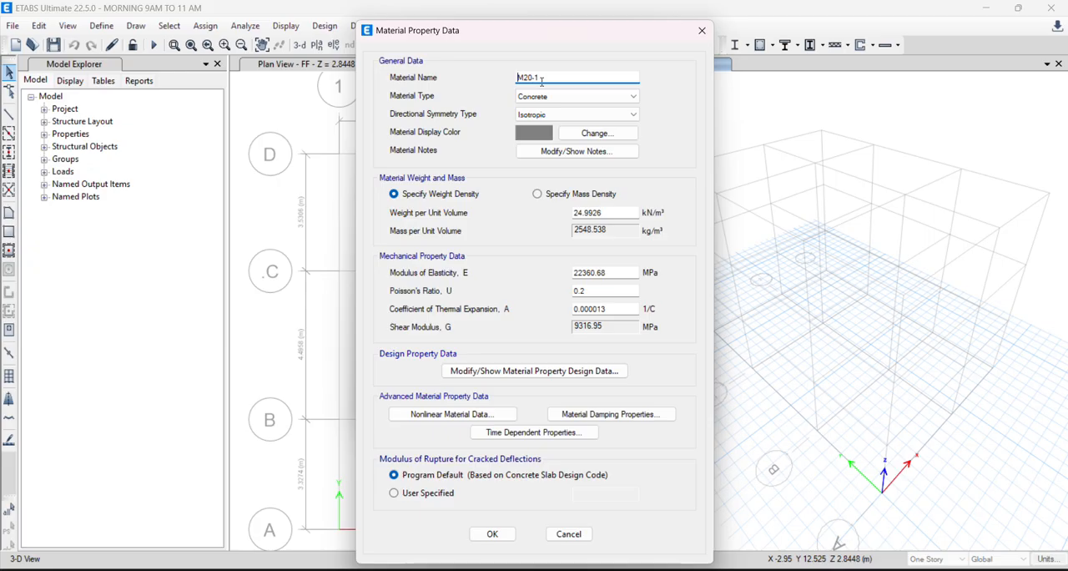
click(488, 533)
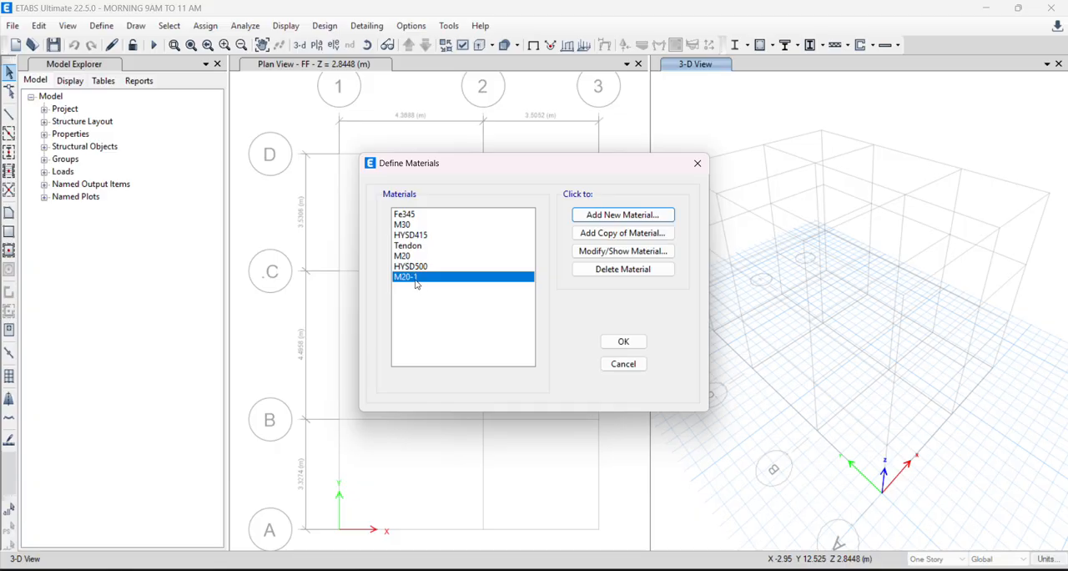
- Add a new Indian-standard rebar material of grade HYSD Grade 500 with its default property data
click(599, 216)
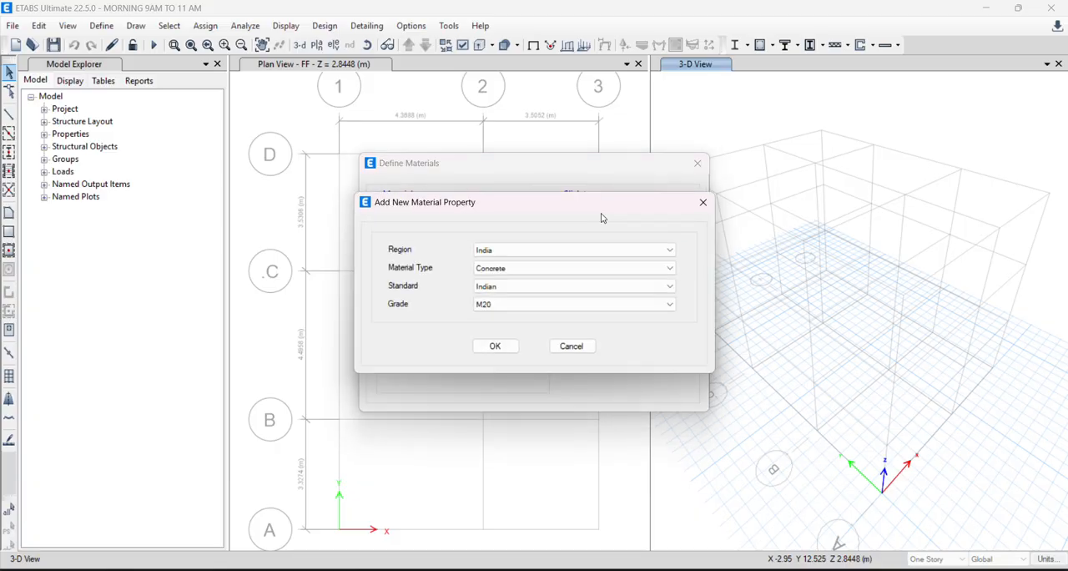
click(538, 271)
click(532, 318)
click(504, 305)
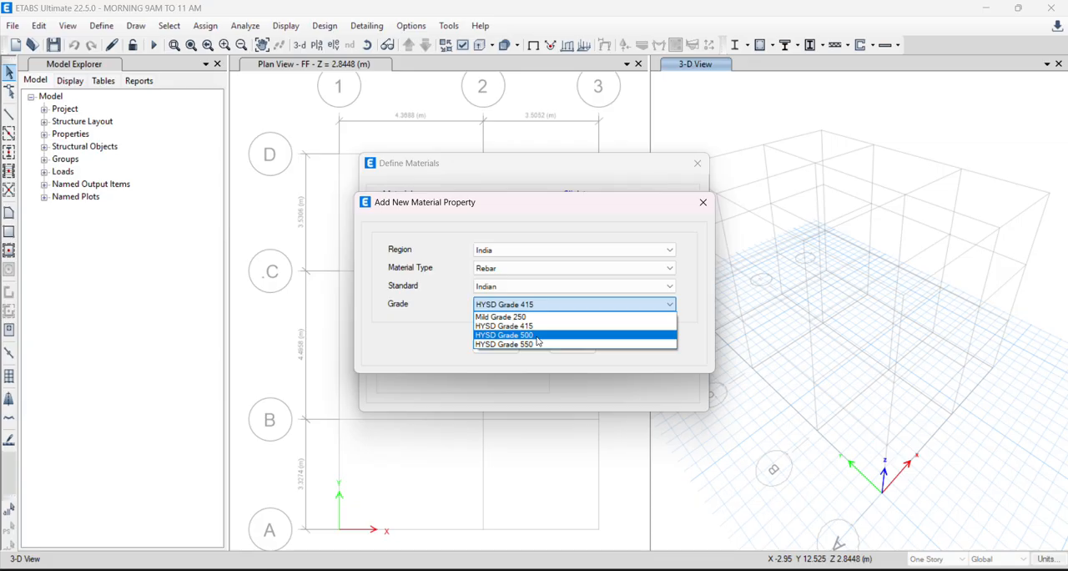
click(537, 334)
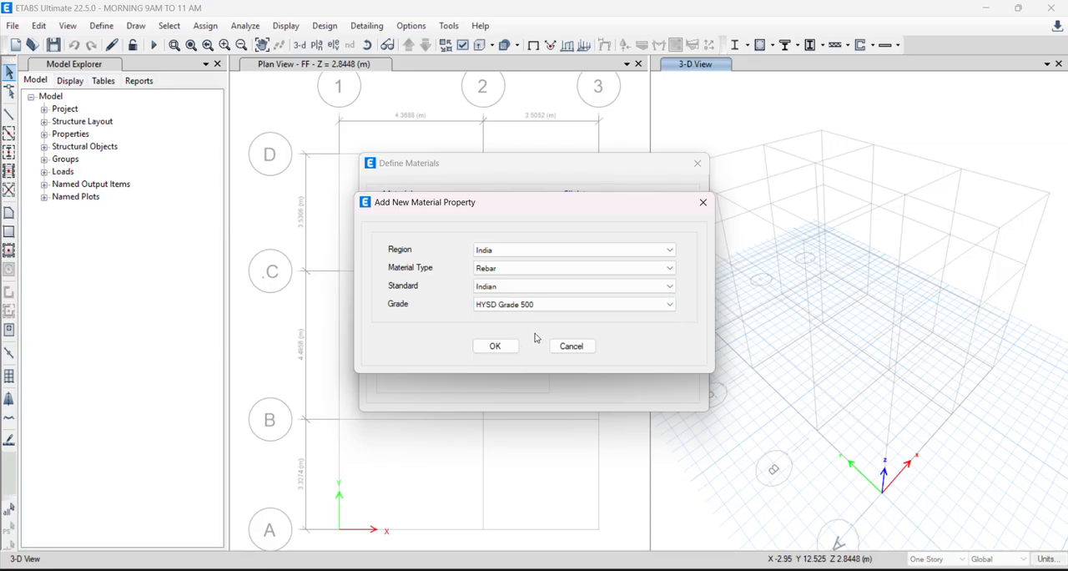
click(496, 348)
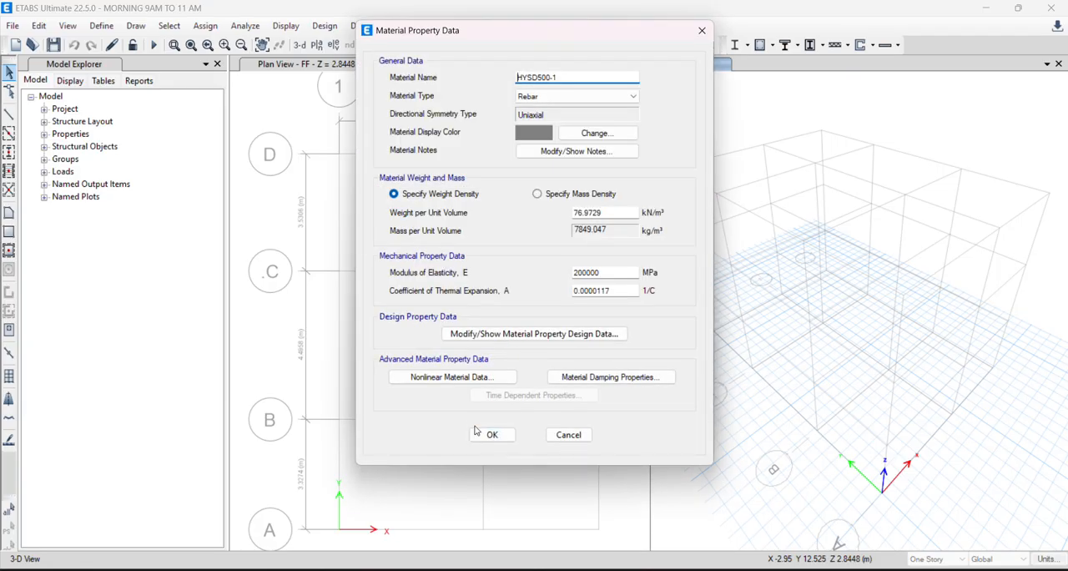
click(484, 433)
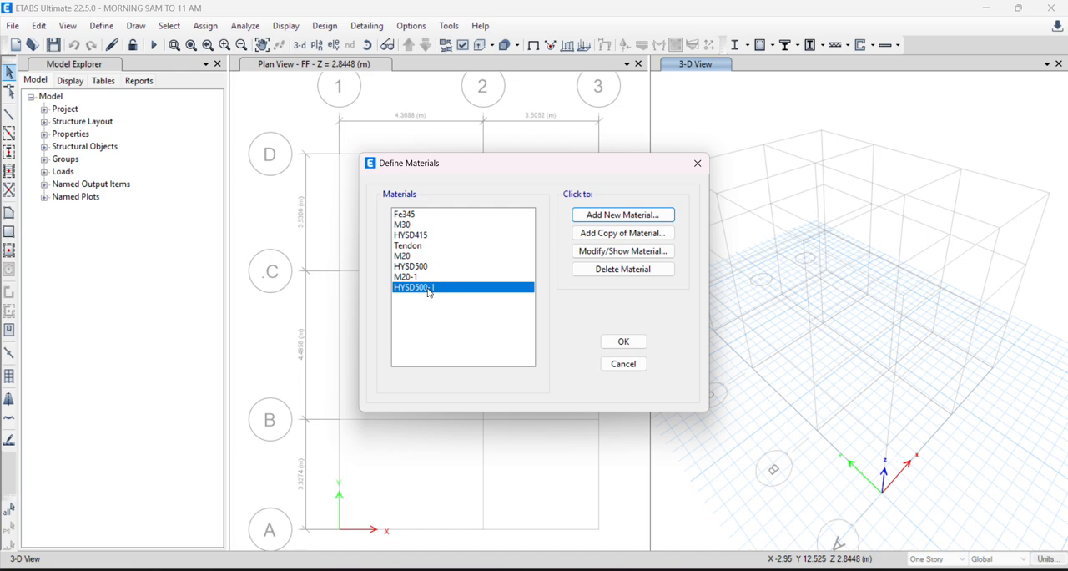
- Delete the duplicate materials HYSD500-1 and M20-1 and accept the material definitions
click(622, 269)
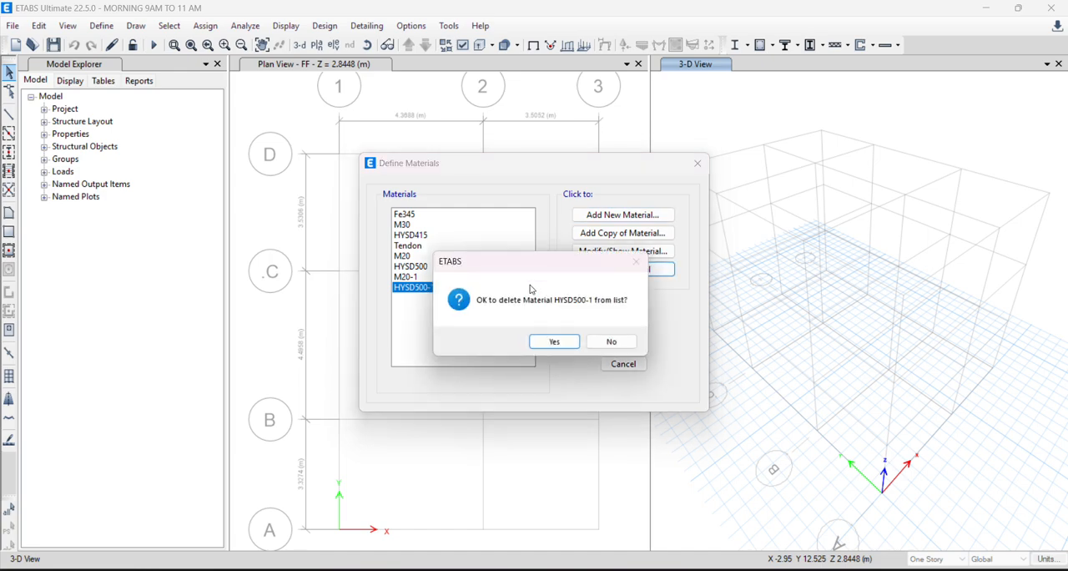
click(550, 342)
click(636, 275)
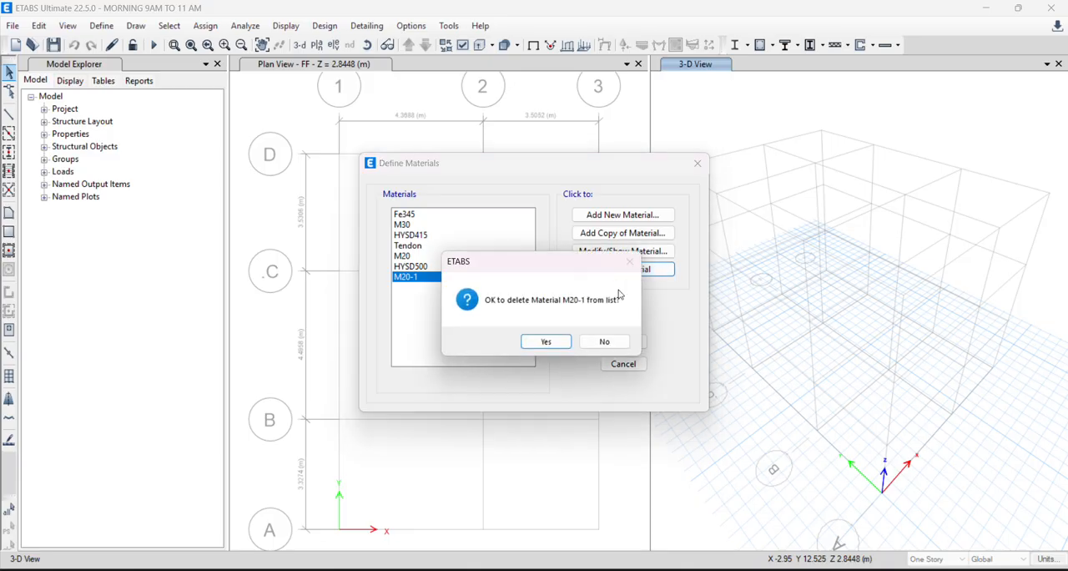
click(547, 339)
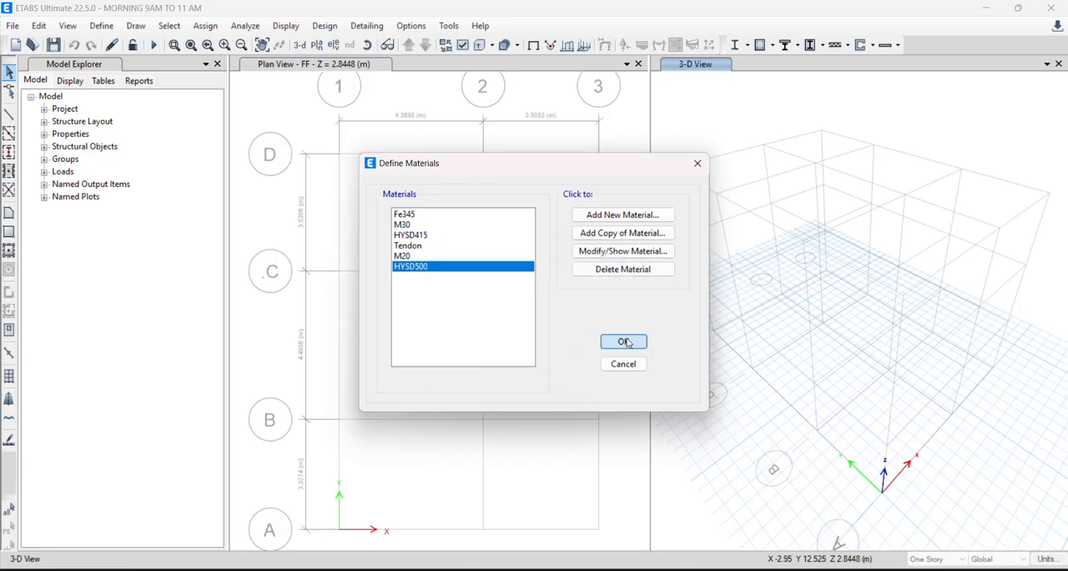
click(624, 341)
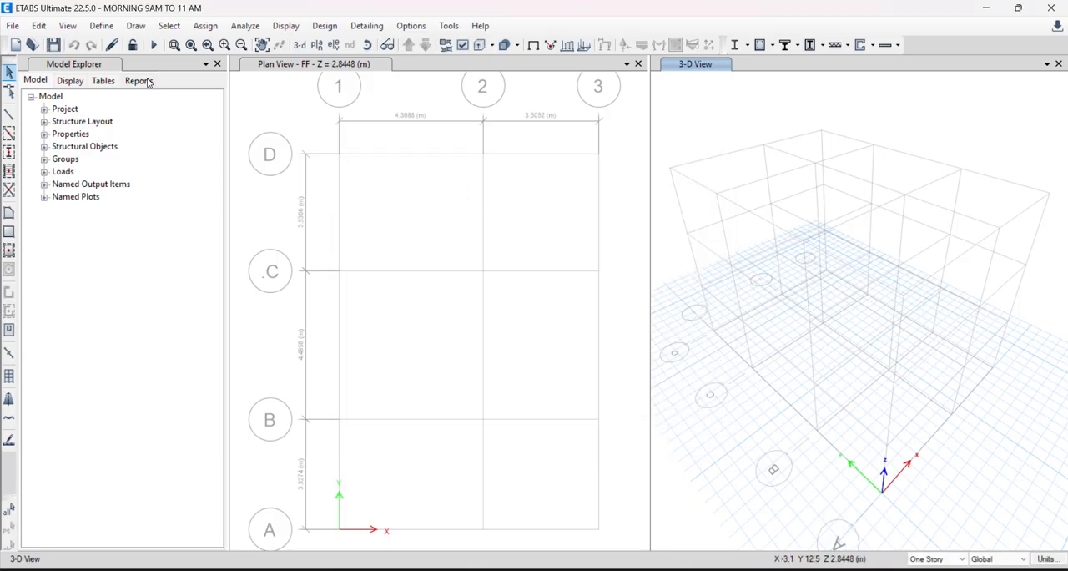
- Delete the predefined frame sections A-CompBm, A-GravBm, A-GravCol, A-LatBm, A-LatCol, ConcBm, ConcCol, SteelBm and SteelCol together
click(102, 26)
mouse_move(158, 65)
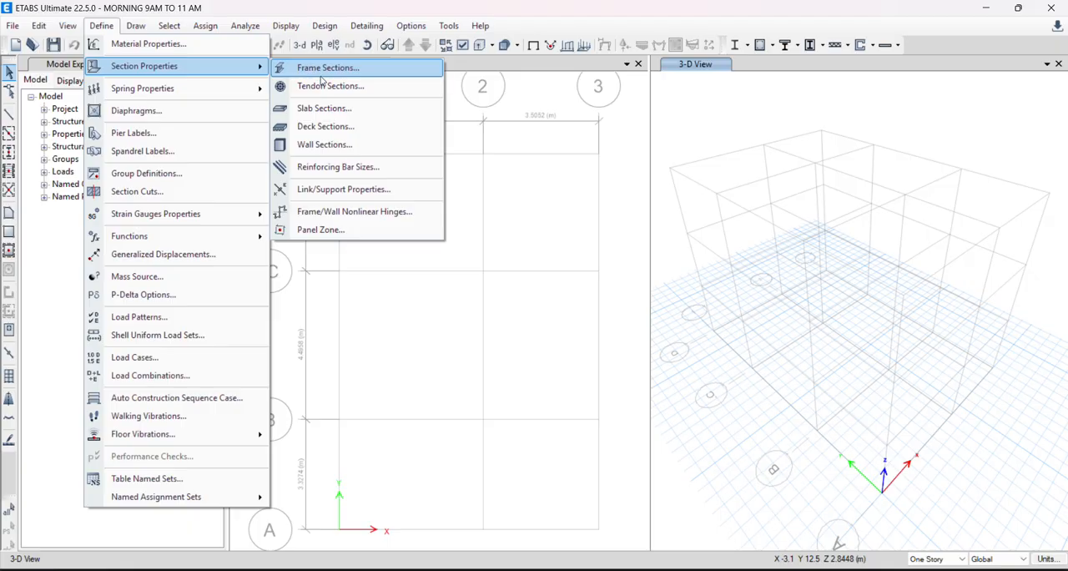
click(324, 73)
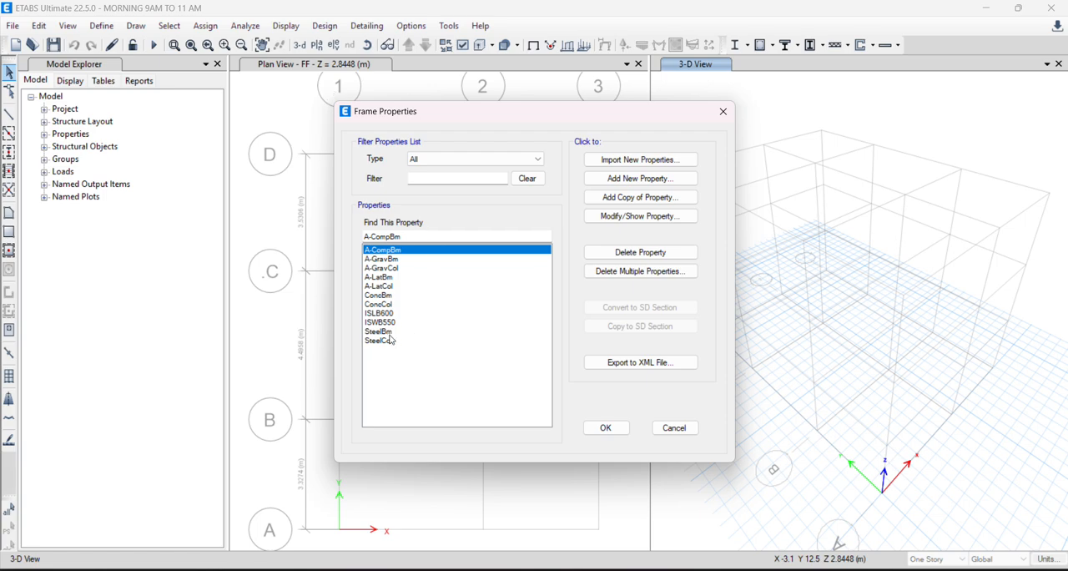
click(384, 259)
drag(383, 260, 383, 359)
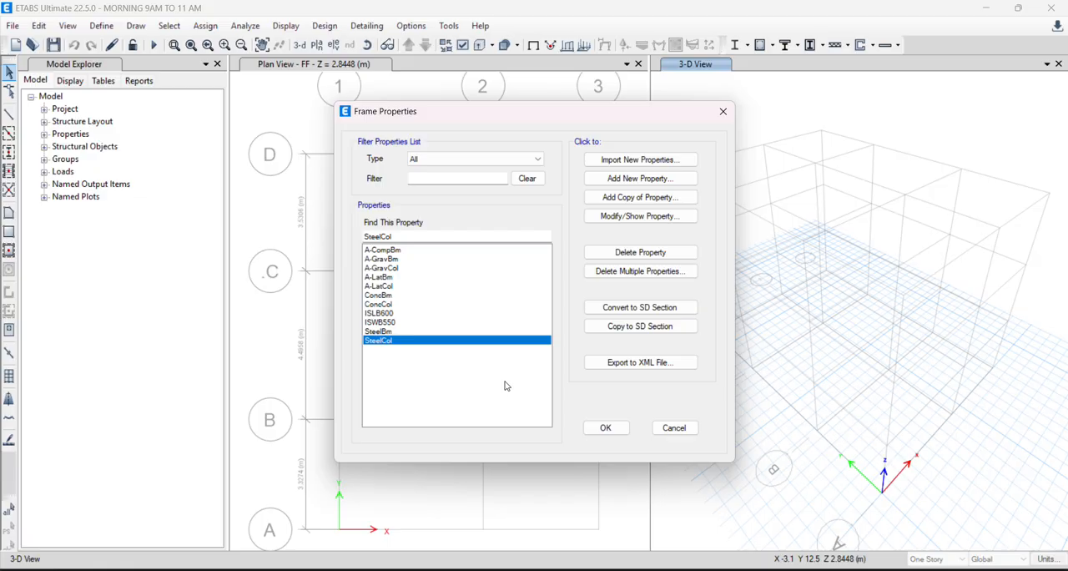
click(608, 272)
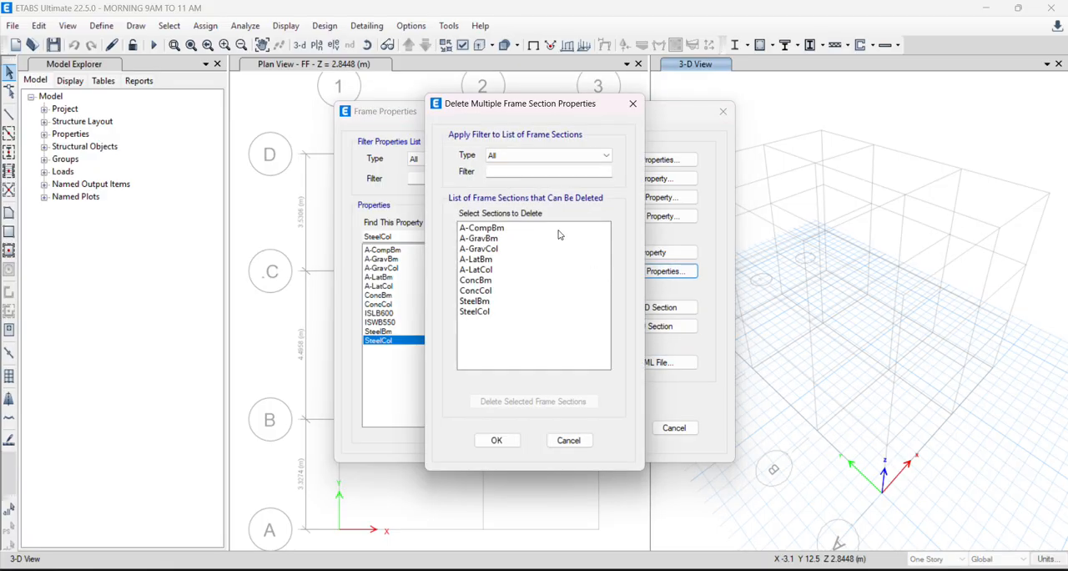
drag(483, 230, 499, 327)
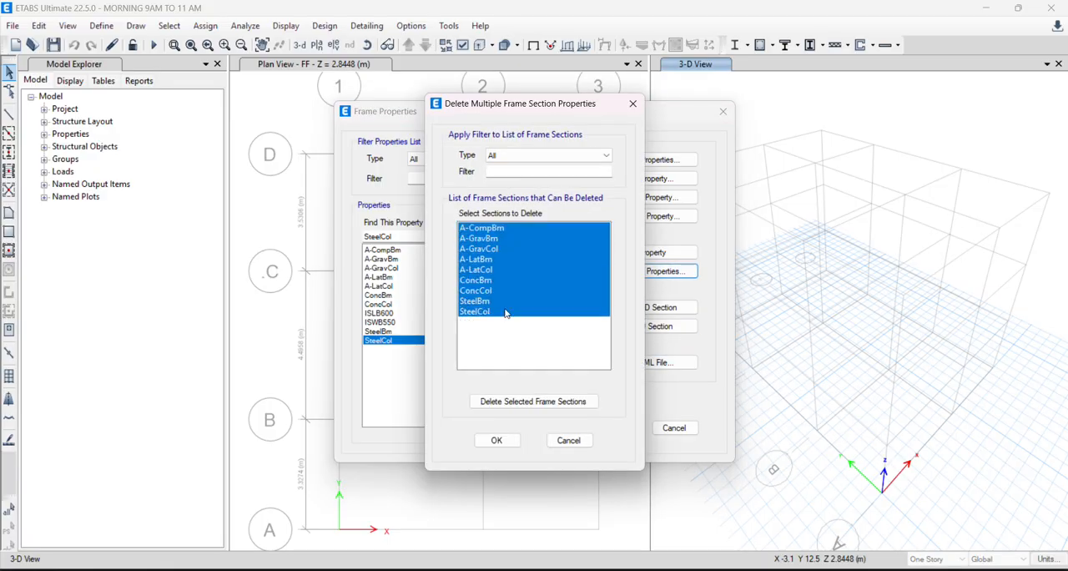
click(518, 402)
- Try to delete the remaining ISLB600 and ISWB550 frame sections and accept the resulting section list
click(488, 229)
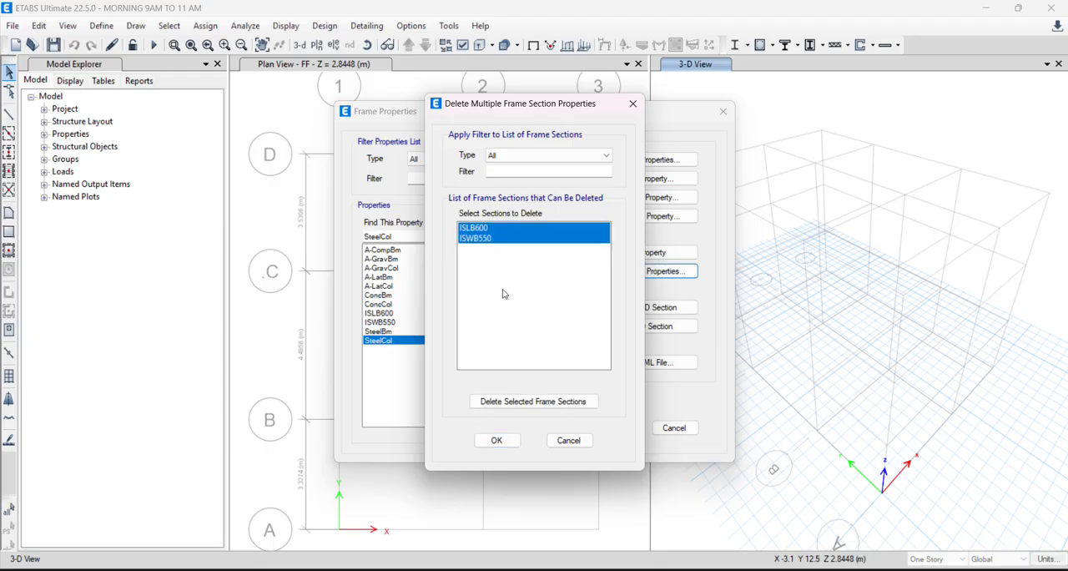
click(514, 401)
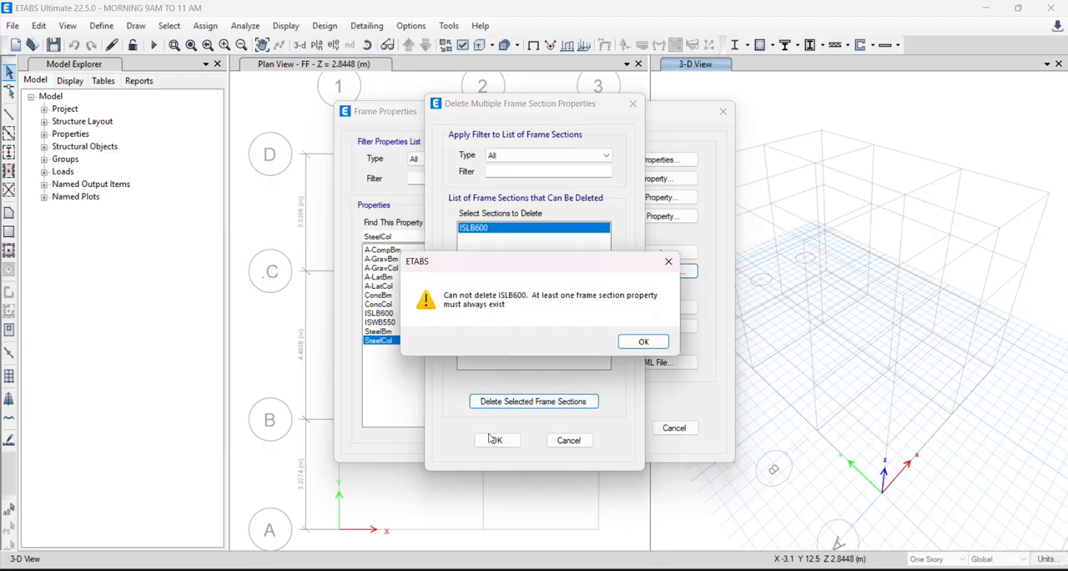
click(639, 340)
click(496, 440)
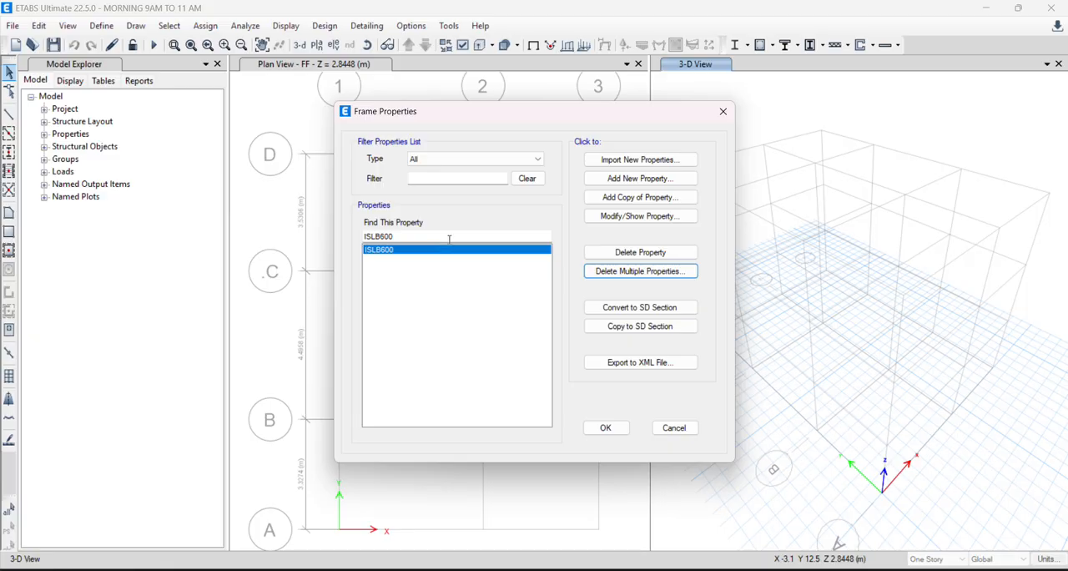
- Add a concrete rectangular frame section named BEAM 10"X14" with M20 as its material
click(640, 179)
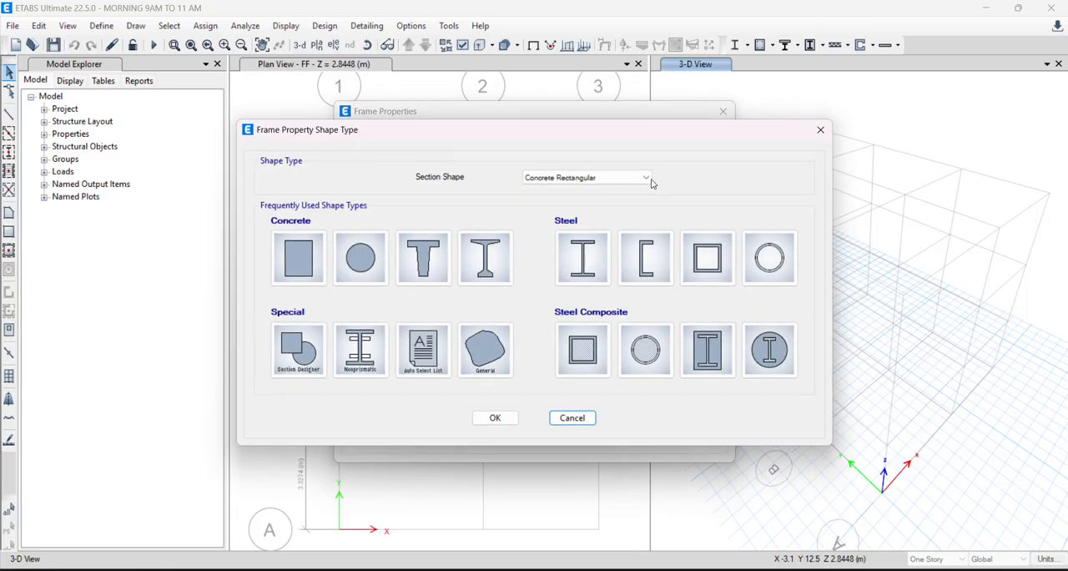
key(Escape)
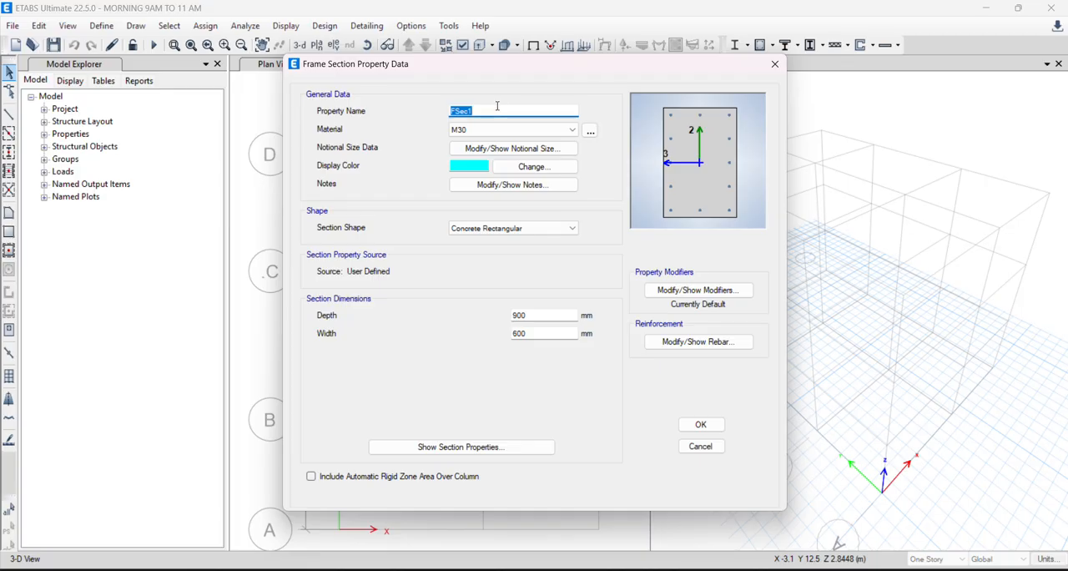
key(BackSpace)
text(bea)
key(BackSpace)
key(BackSpace)
key(BackSpace)
text(BEAM 10"X14")
click(513, 131)
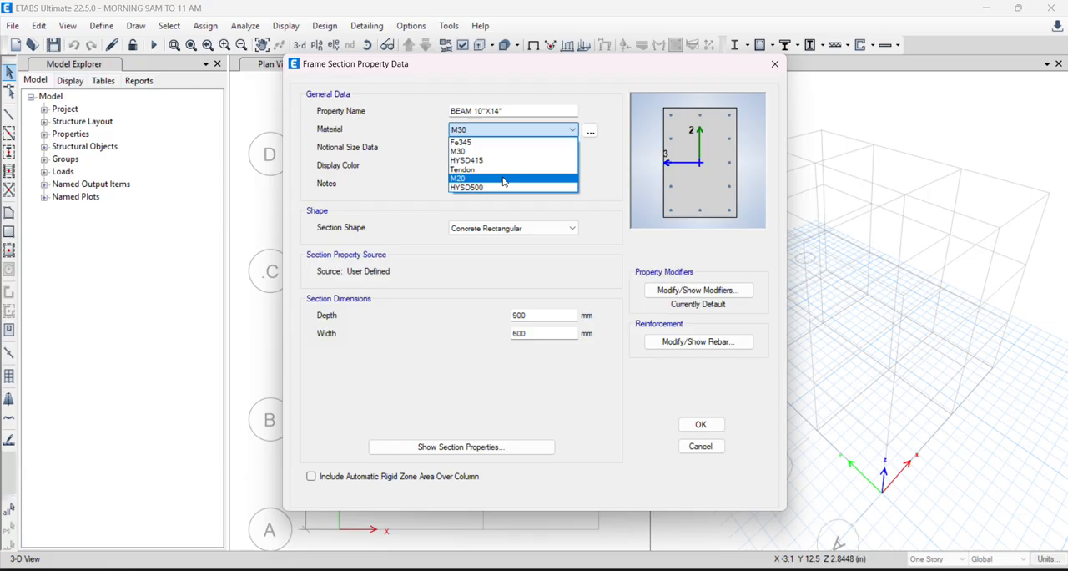
click(503, 179)
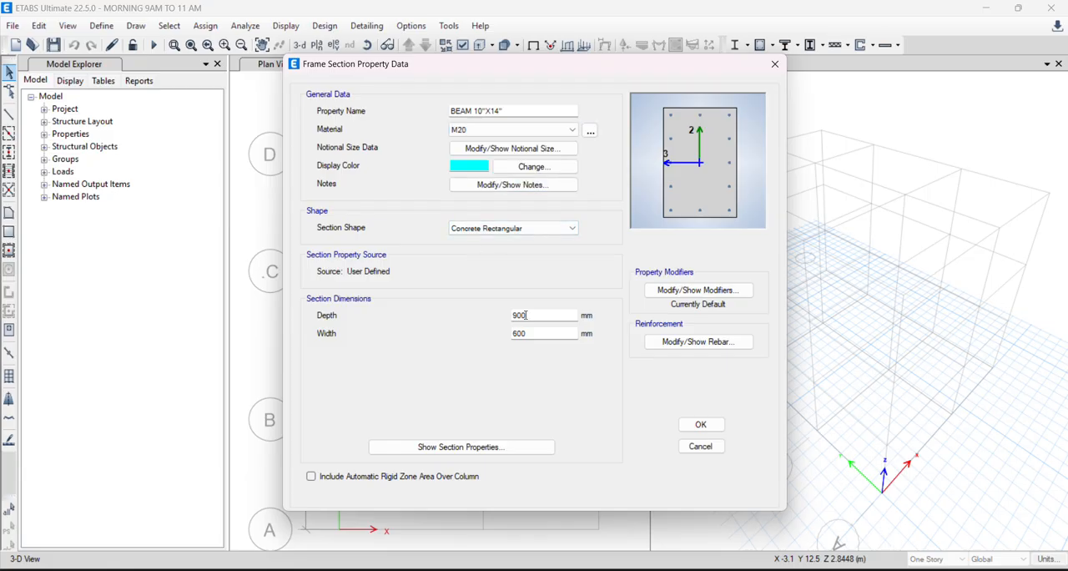
- Set the beam section's depth to 14" and its width to 10"
drag(524, 314, 423, 321)
text(14)
key(Return)
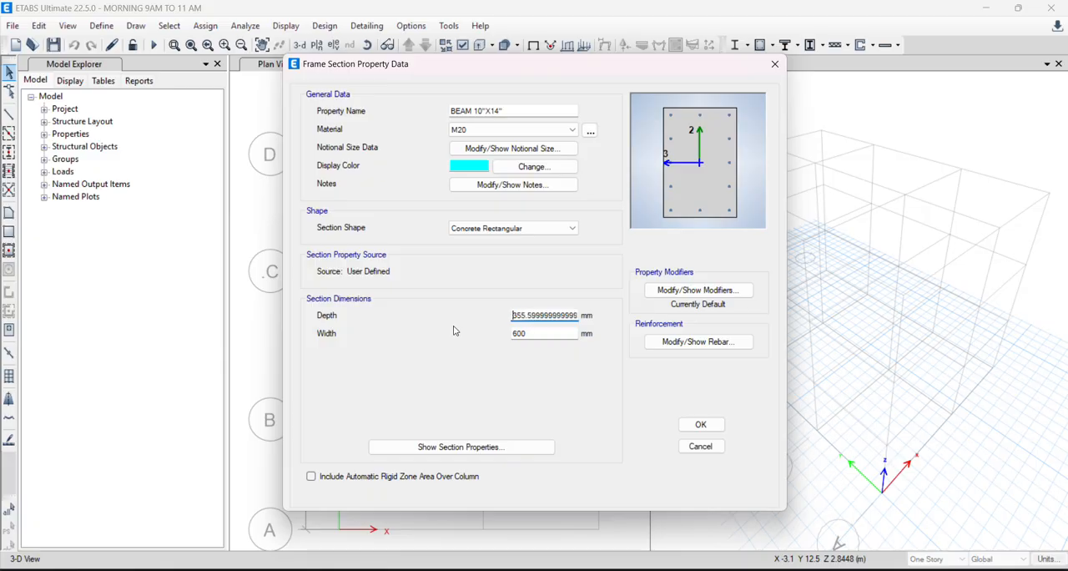
key(Tab)
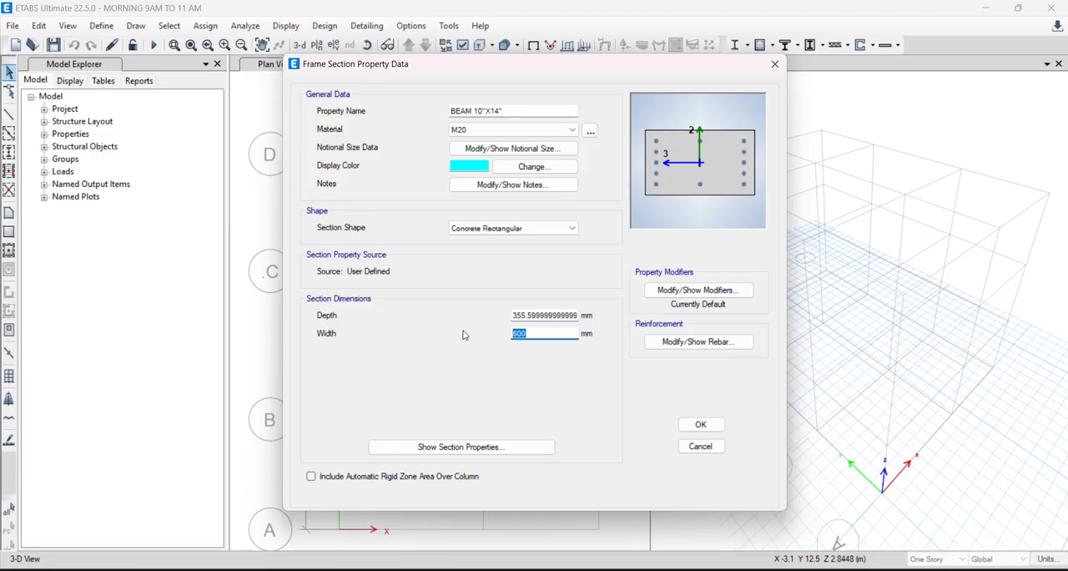
text(10")
- Set the beam section's reinforcement to M3 Design Only (Beam) with HYSD500 for both longitudinal and confinement bars
click(698, 342)
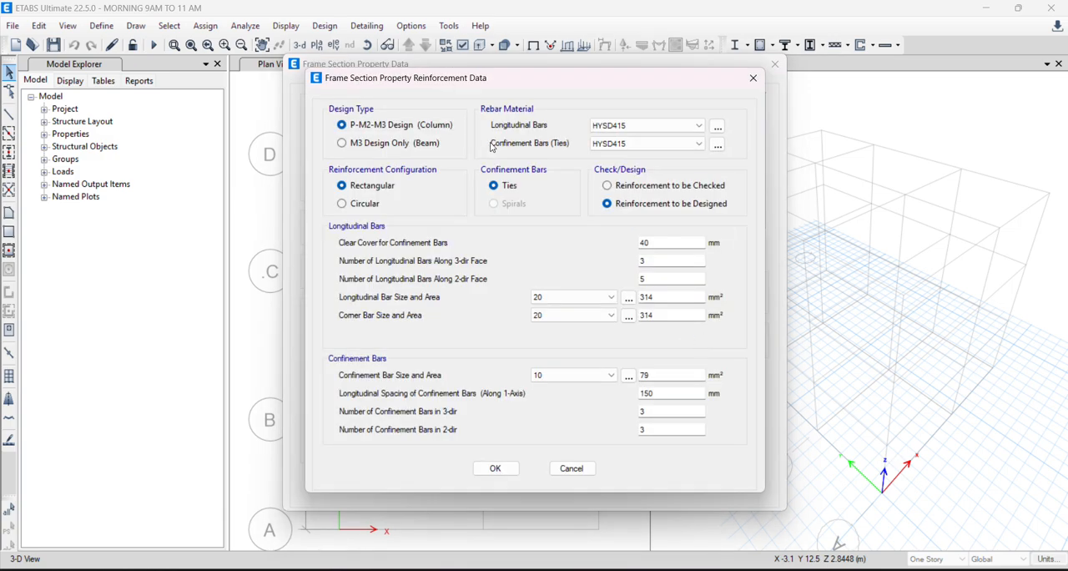
click(395, 143)
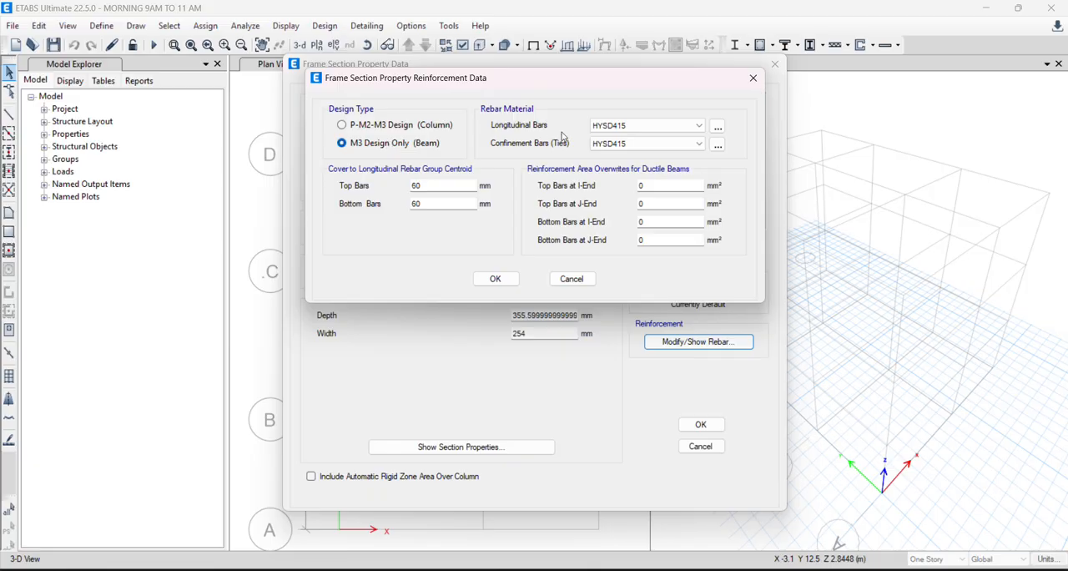
click(609, 127)
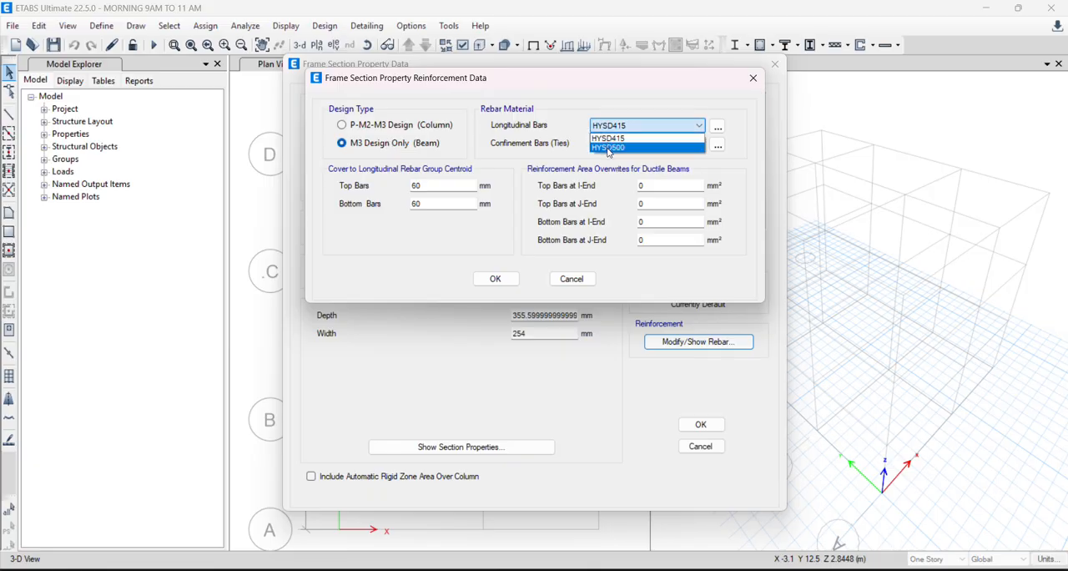
click(608, 149)
click(619, 143)
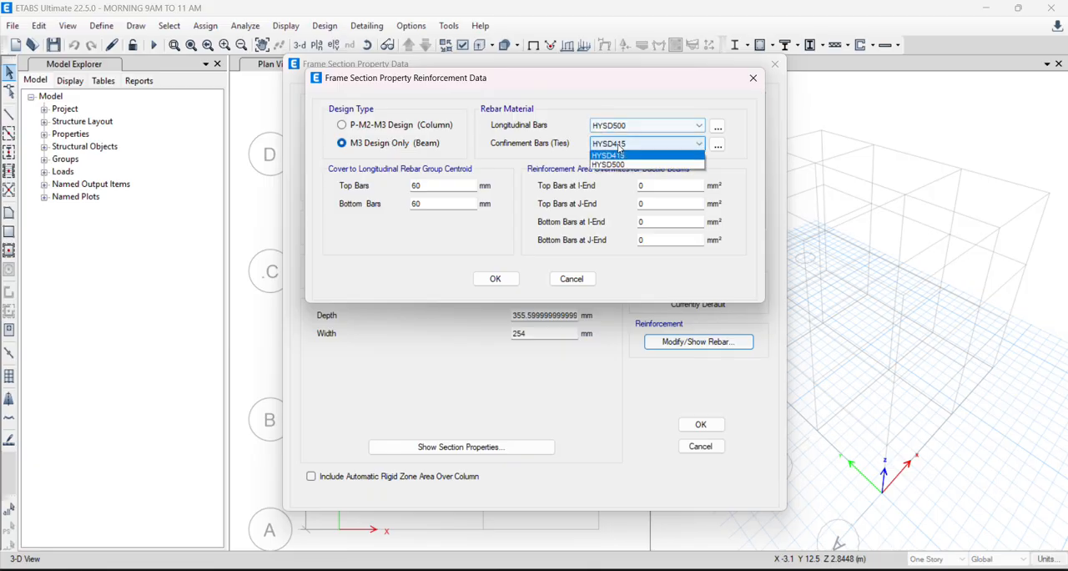
click(621, 165)
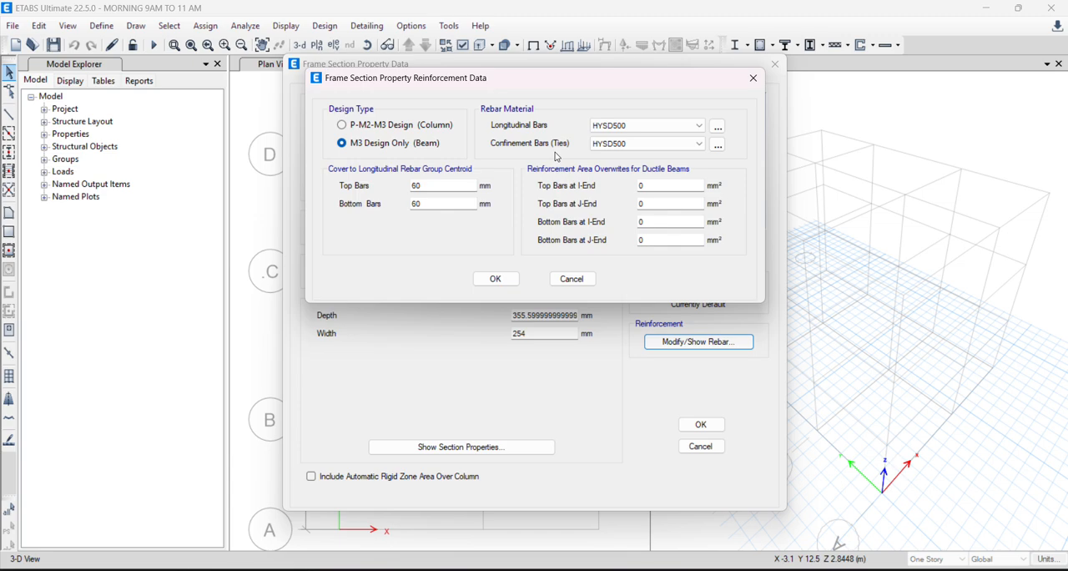
- Set the cover to the rebar group centroid to 25+8+16/2 (41 mm) for top bars and 41 mm for bottom bars
drag(420, 186, 303, 178)
key(BackSpace)
text(25+8)
text(16/2)
key(Return)
drag(429, 202, 351, 194)
text(41)
click(495, 279)
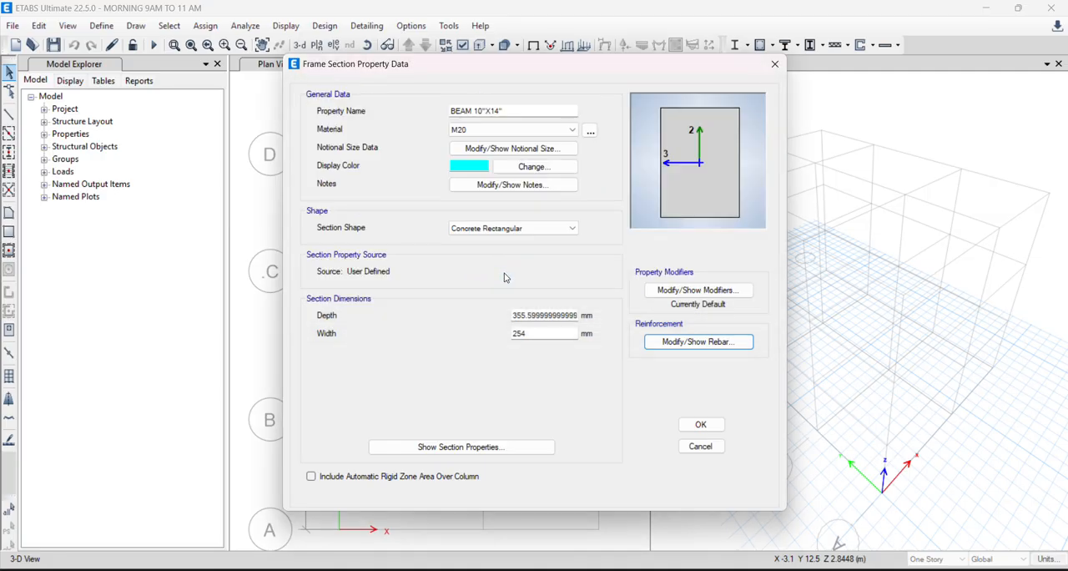
- Review the beam section's stiffness modifiers, keep them all at 1, and save the section
click(693, 289)
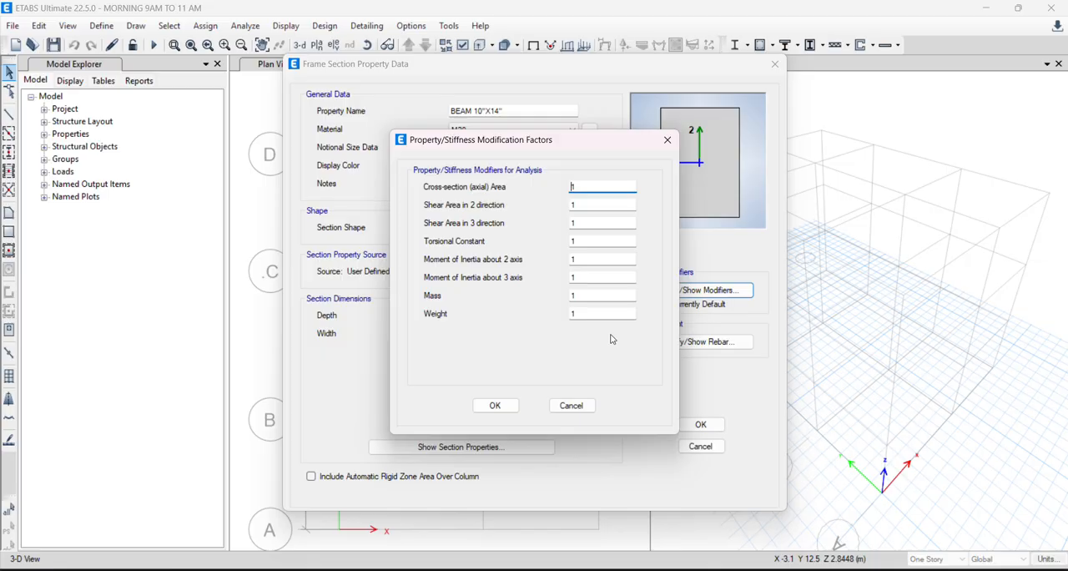
click(494, 404)
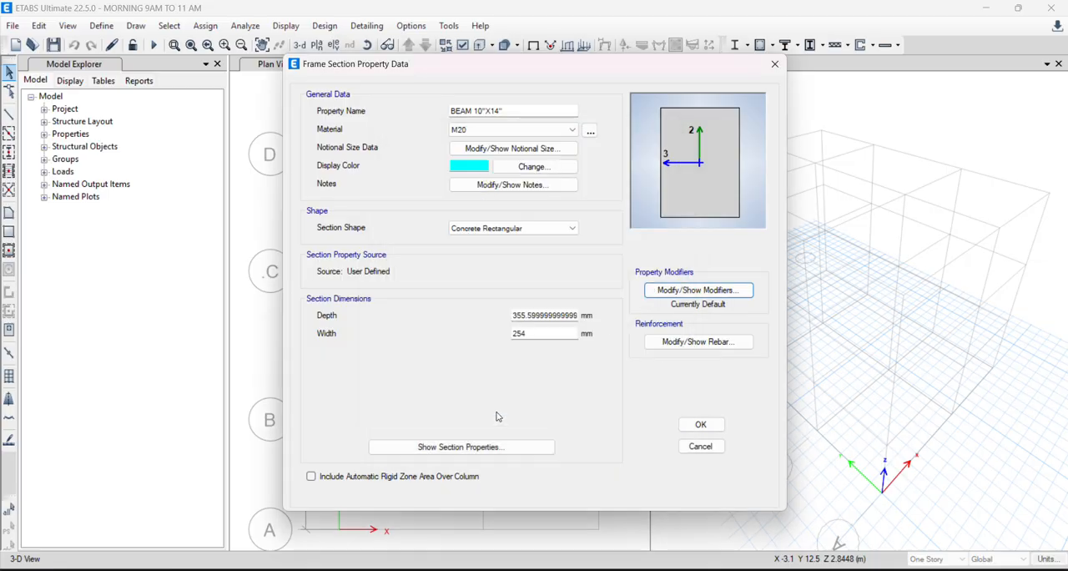
click(681, 429)
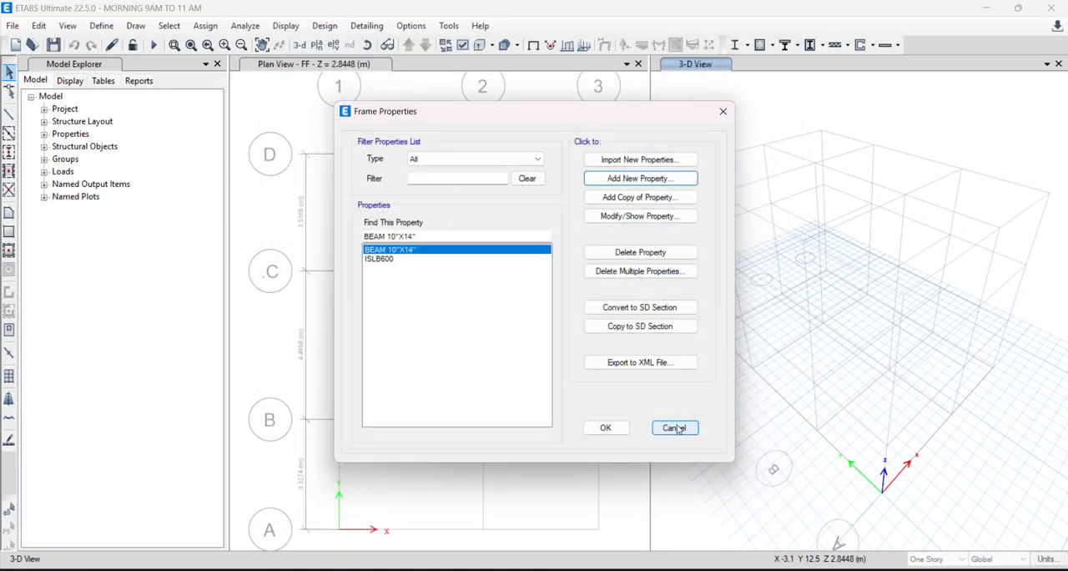
- Delete the leftover ISLB600 frame section and accept the resulting section list
click(395, 260)
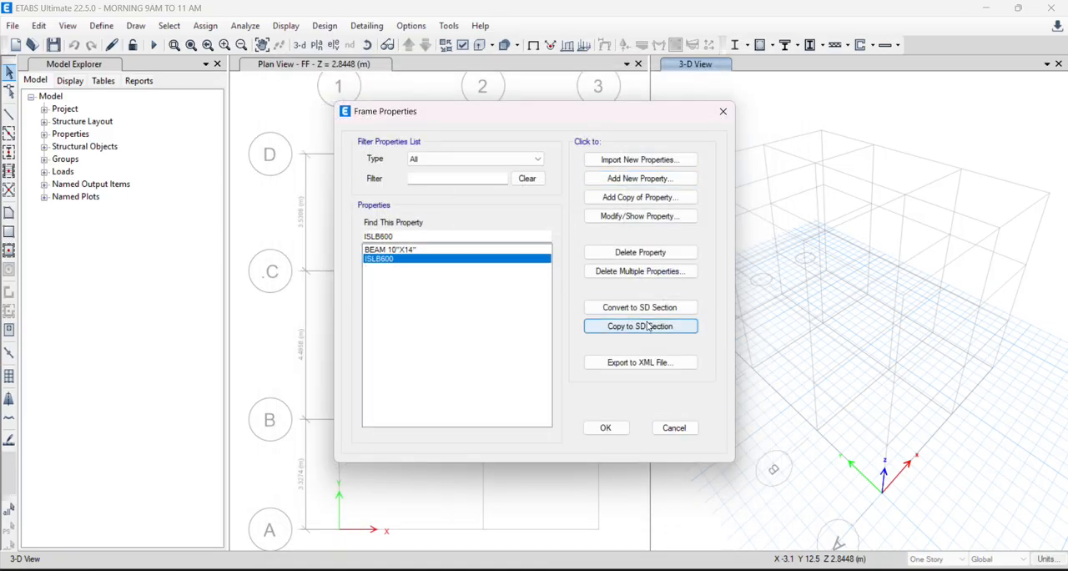
click(640, 271)
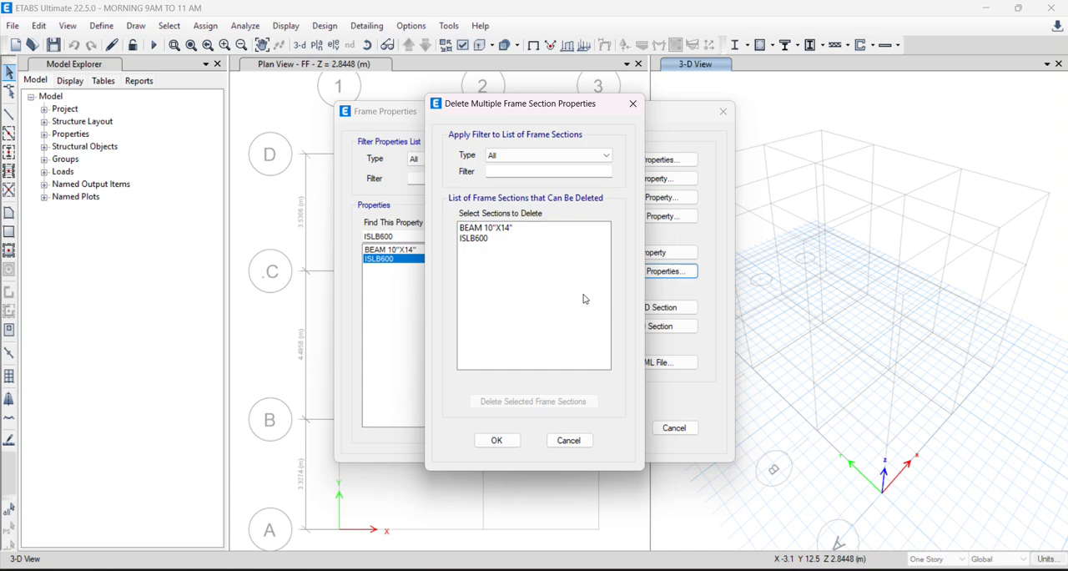
click(482, 239)
click(507, 400)
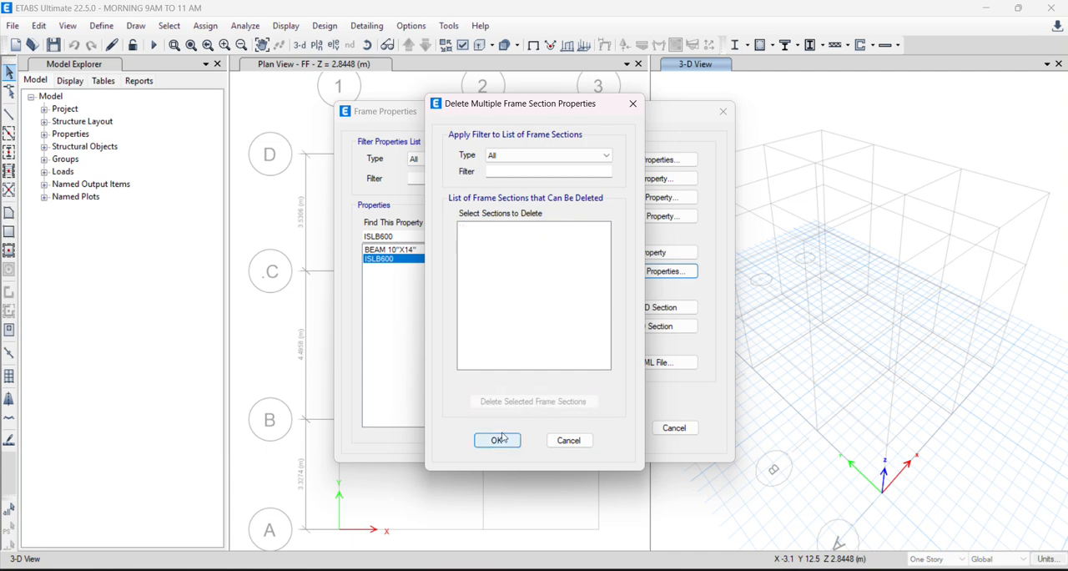
click(498, 439)
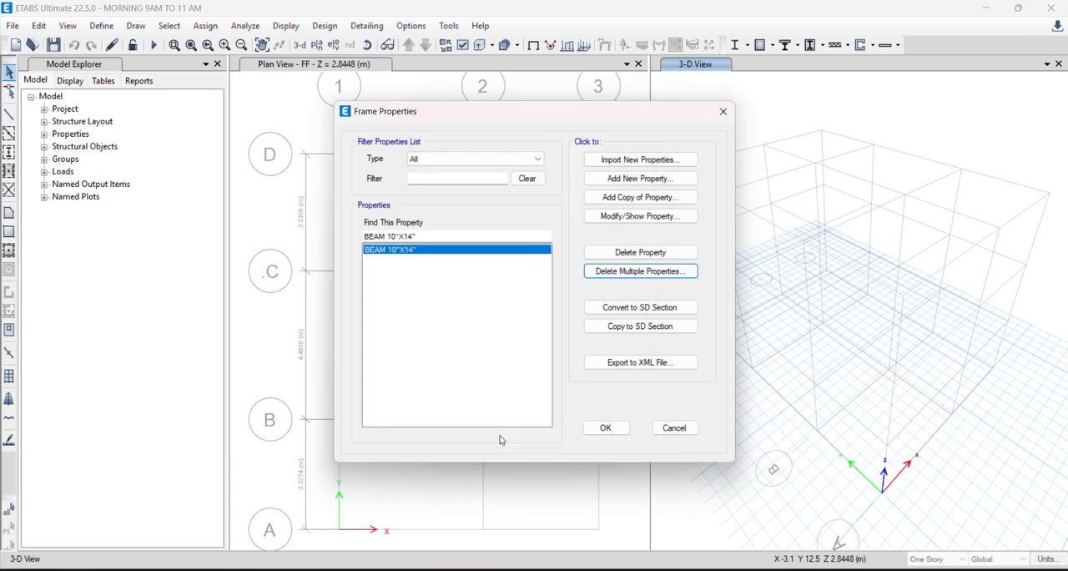
- Add a concrete rectangular frame section named COLUMN 14"X14" with M20 as its material
click(640, 178)
click(303, 259)
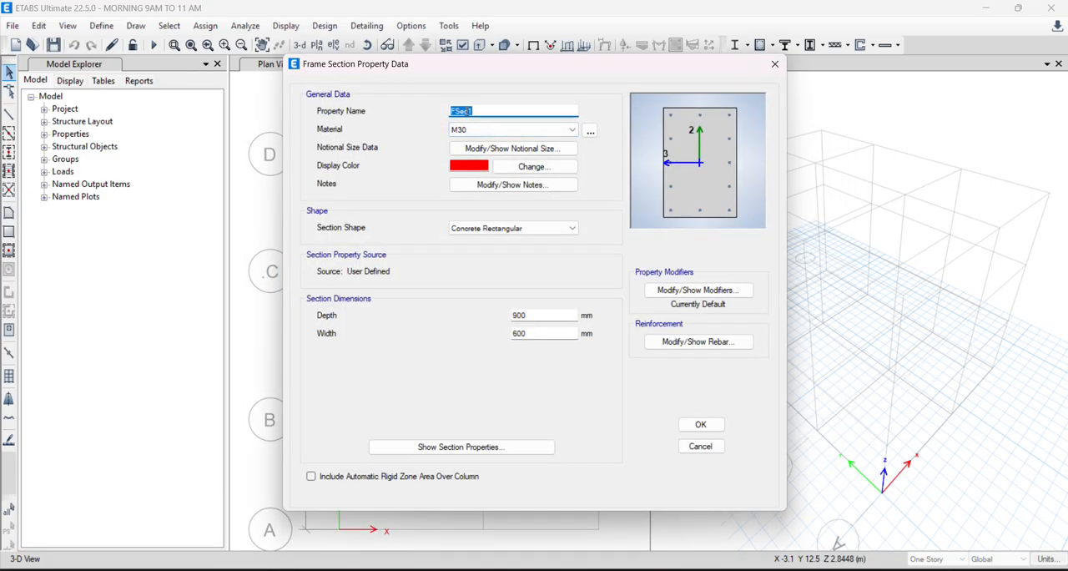
key(BackSpace)
text(COLUMN 14"X14")
key(Tab)
click(525, 136)
click(510, 179)
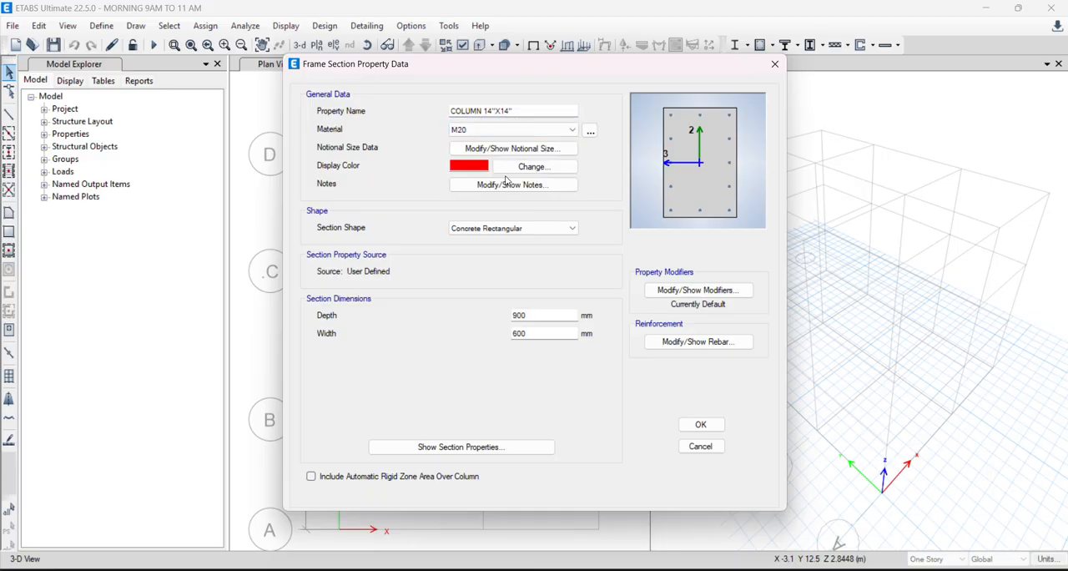
- Set the column section's depth and width to 14" each
double_click(529, 316)
text(14")
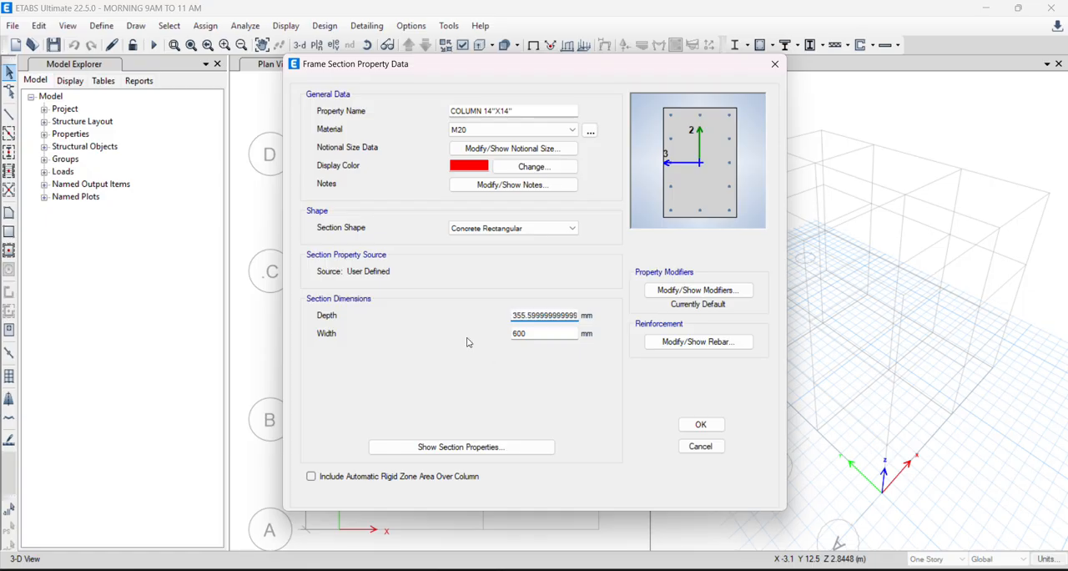
key(Tab)
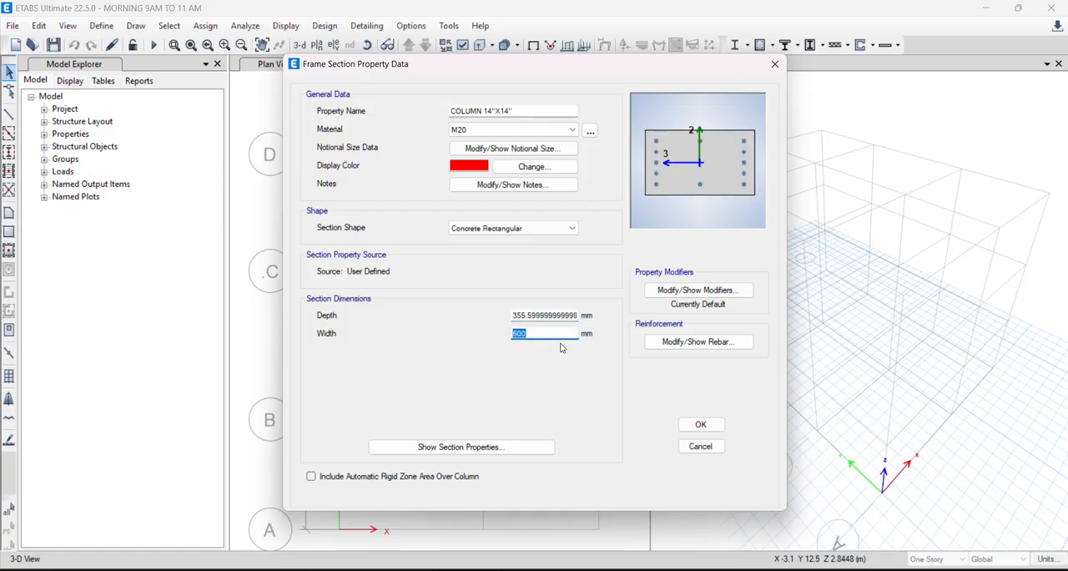
text(14")
key(Return)
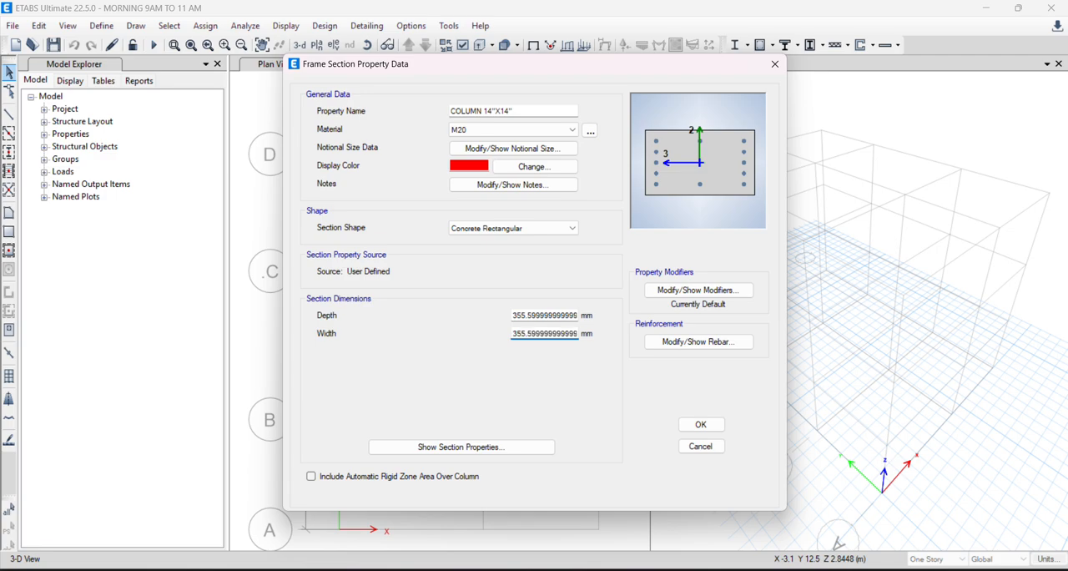
- Assign HYSD500 to the column section's longitudinal bars and confinement ties
click(731, 349)
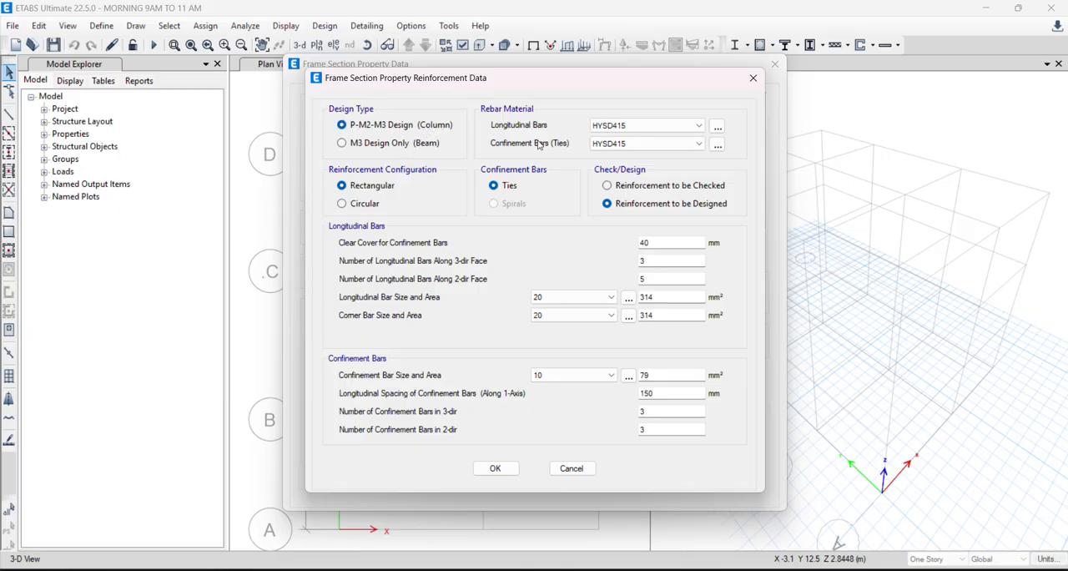
click(680, 126)
click(643, 146)
click(642, 144)
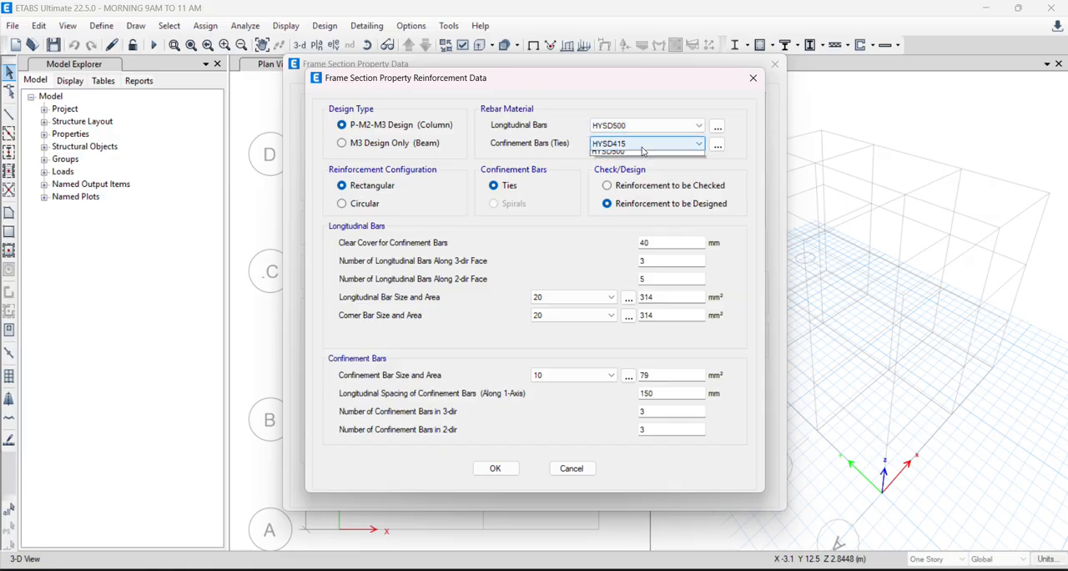
click(634, 164)
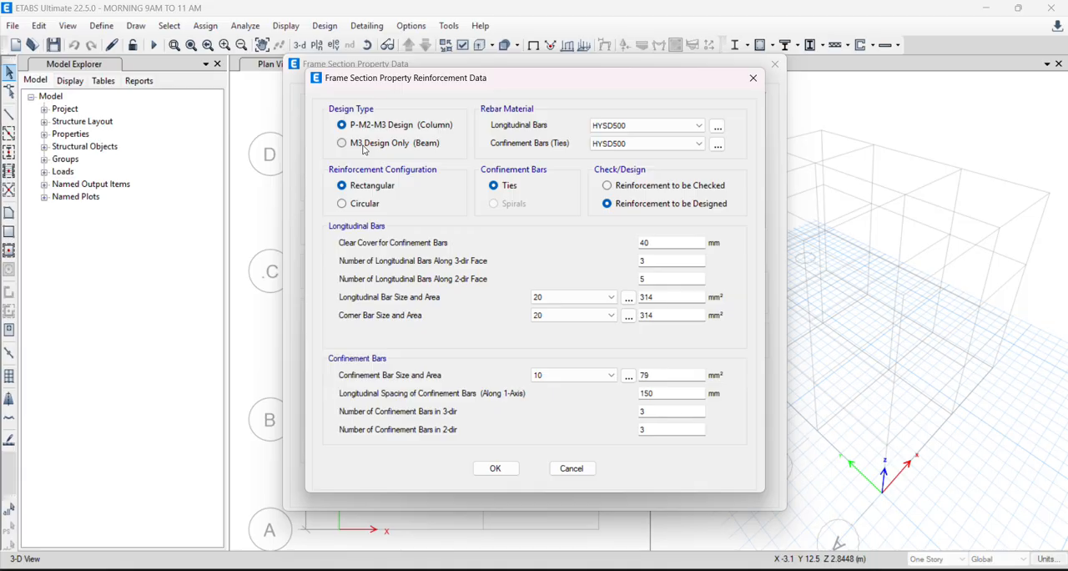
click(343, 205)
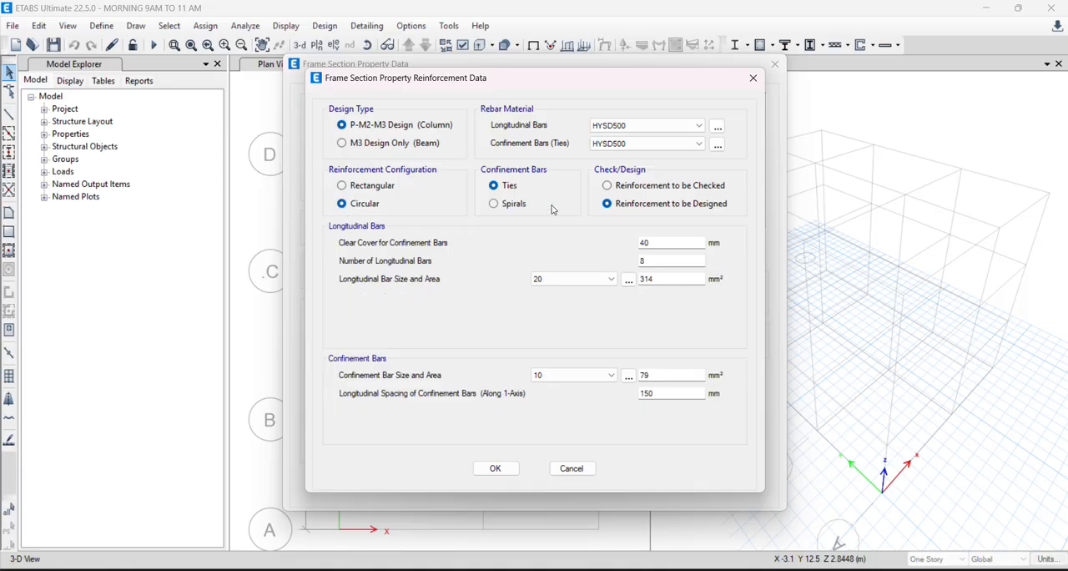
click(497, 204)
click(493, 186)
click(342, 185)
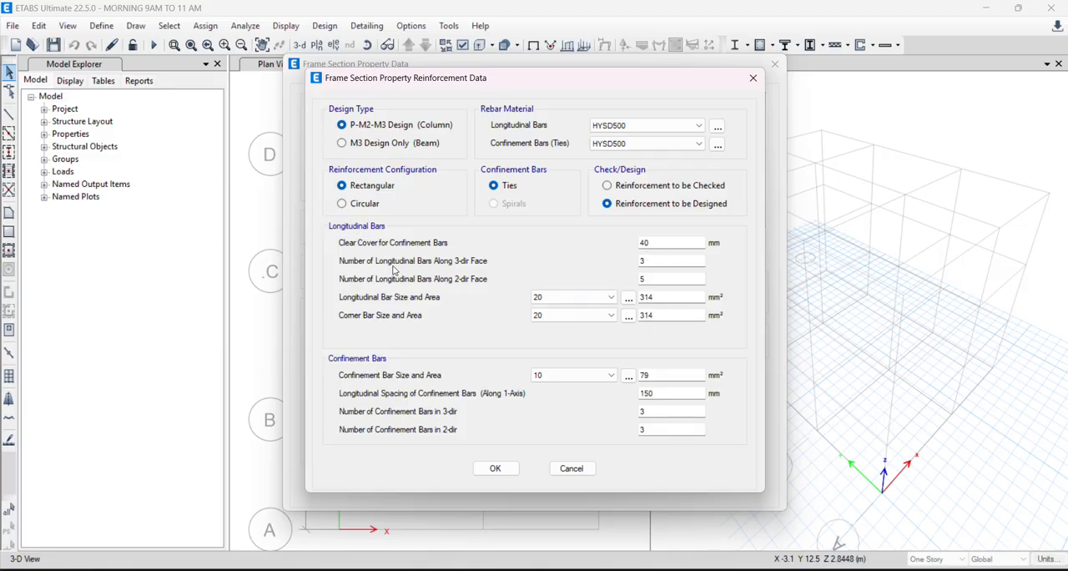
- Set the number of longitudinal bars along the column's 2-dir face to 3
double_click(702, 243)
key(Tab)
click(653, 276)
drag(653, 275, 610, 274)
drag(551, 84, 224, 116)
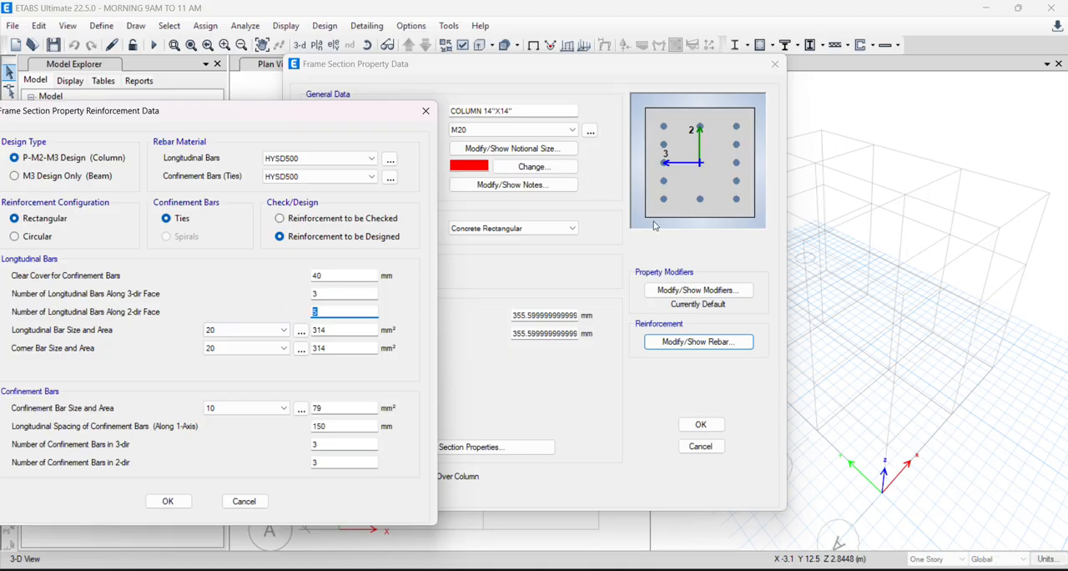
text(3)
drag(250, 115, 335, 67)
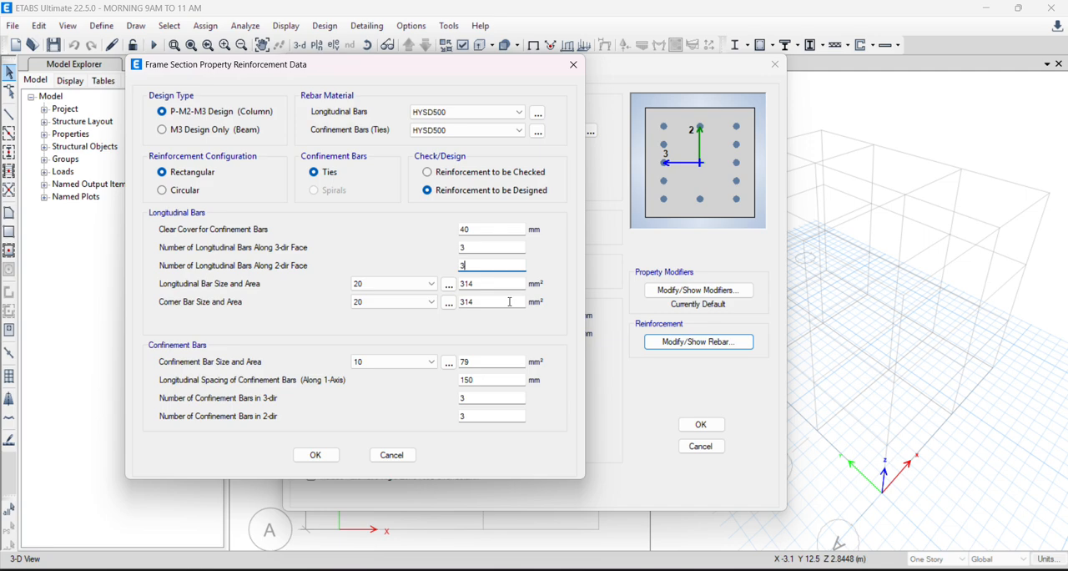
- Choose the confinement bar size for the column section and accept the reinforcement data
click(353, 369)
click(356, 397)
click(316, 455)
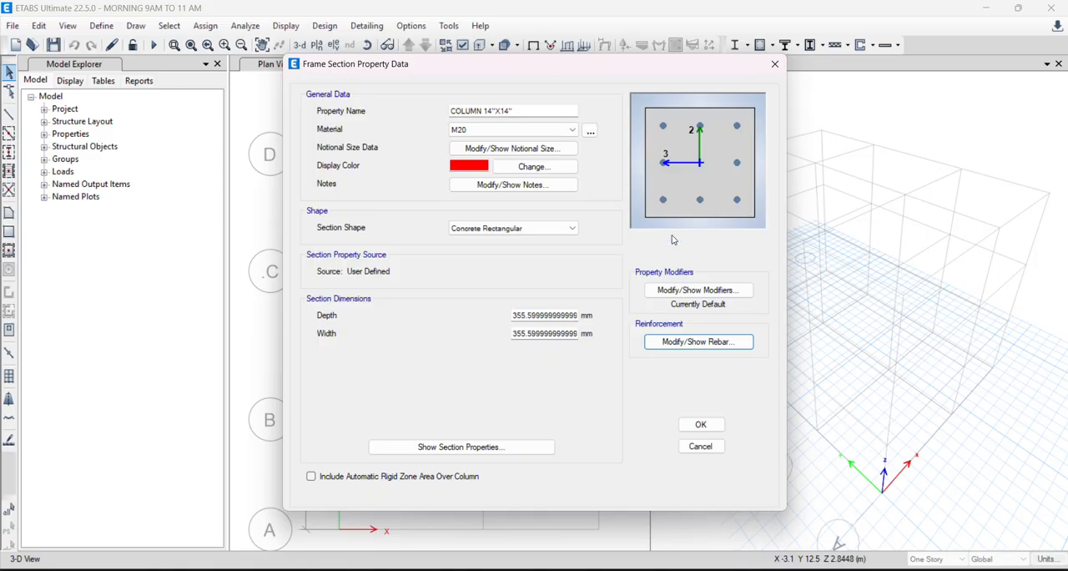
- Review the column section's stiffness modifiers, keep them all at 1, and save the section
click(690, 294)
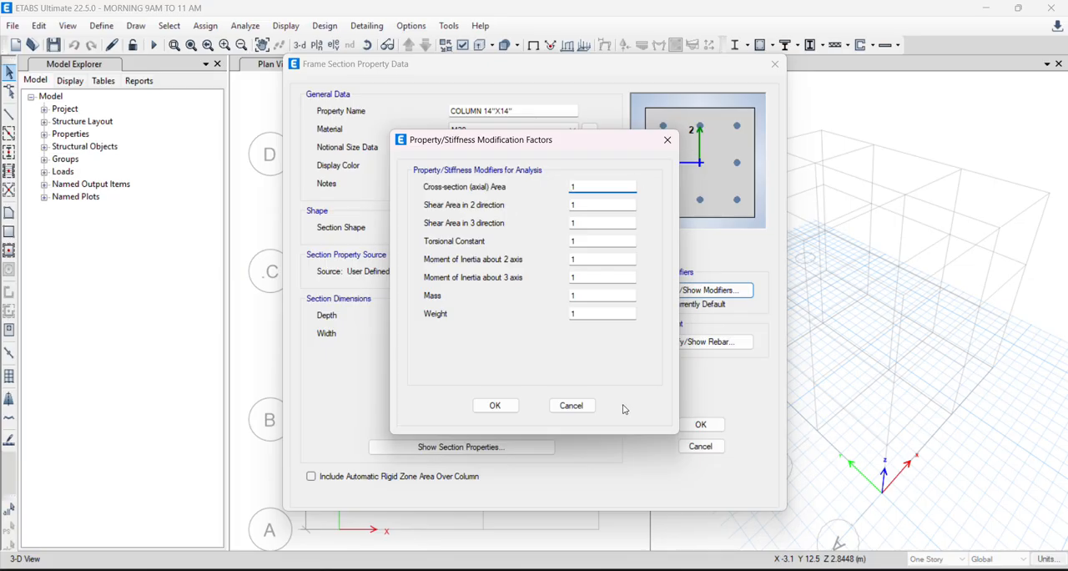
click(495, 405)
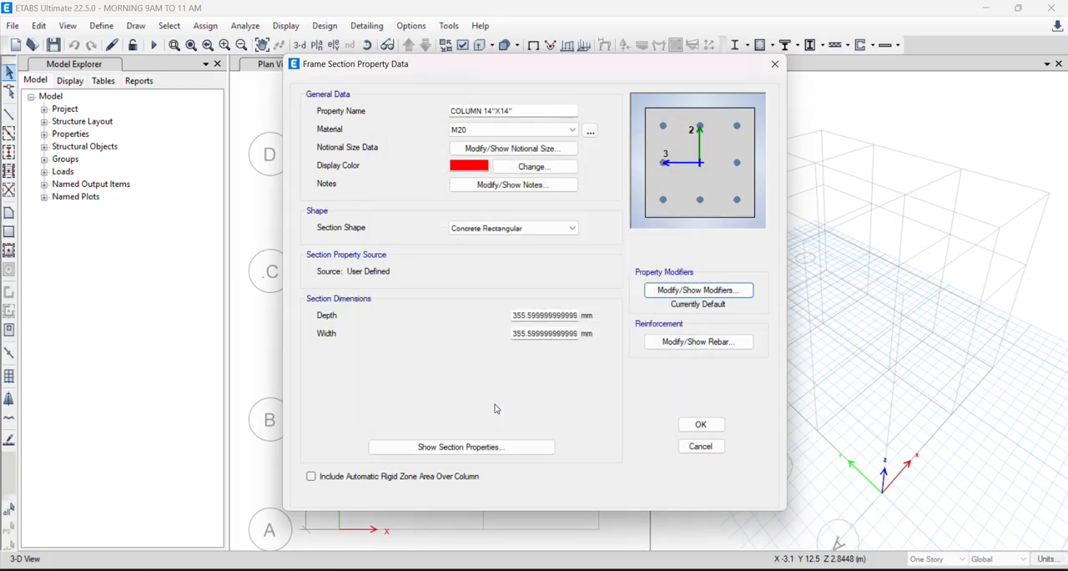
click(715, 424)
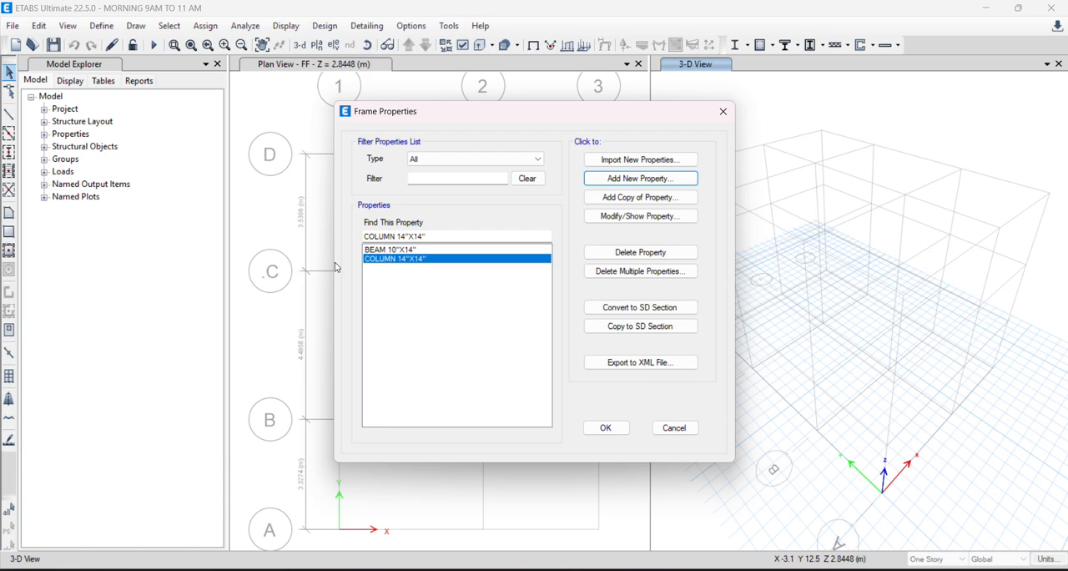
- Add a copy of the BEAM 10"X14" section named SBEAM 9"X12", keeping the copied reinforcement settings
click(419, 252)
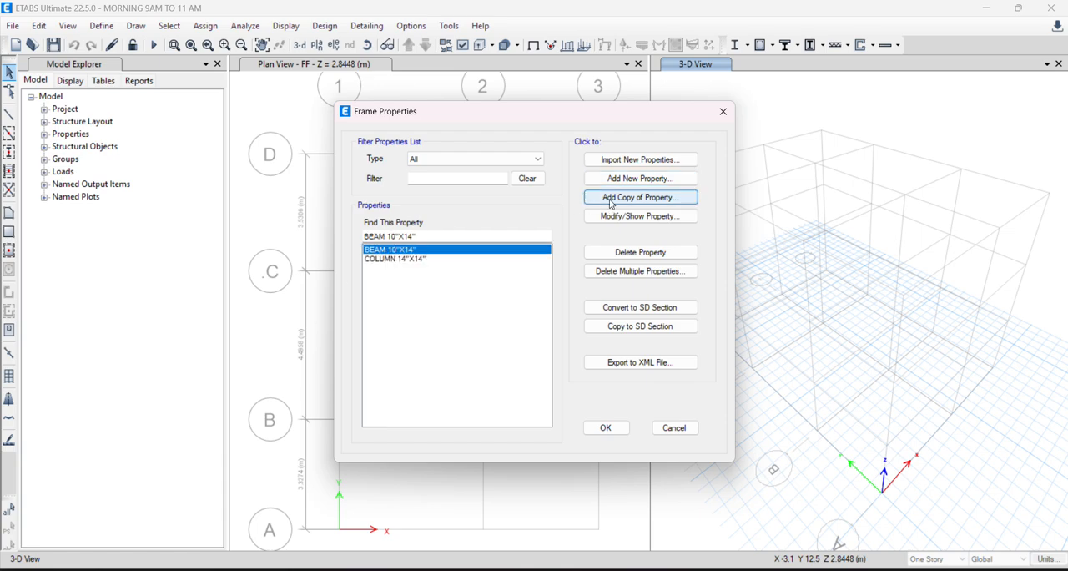
click(612, 201)
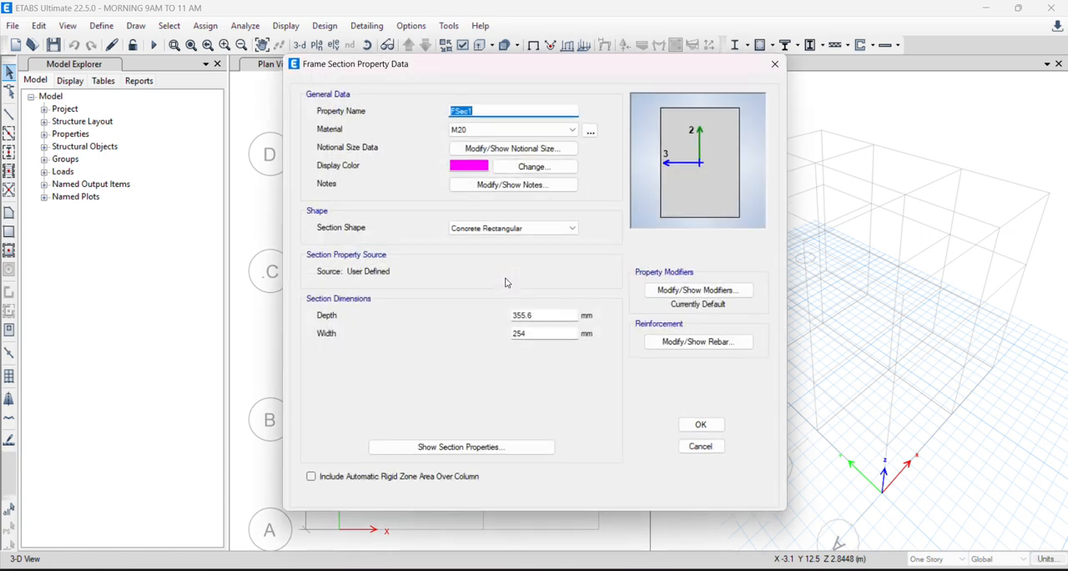
click(734, 342)
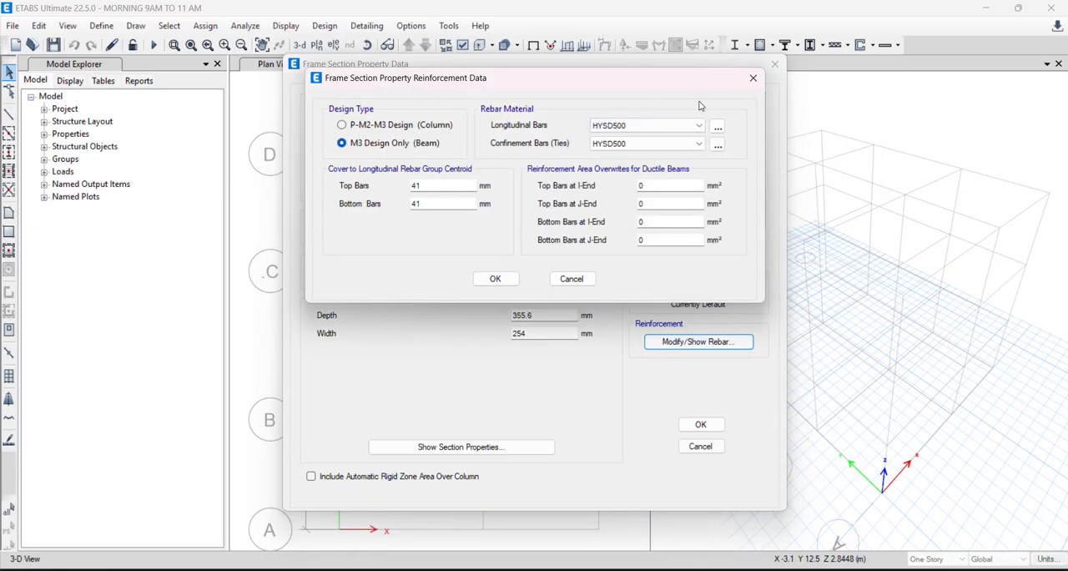
click(492, 279)
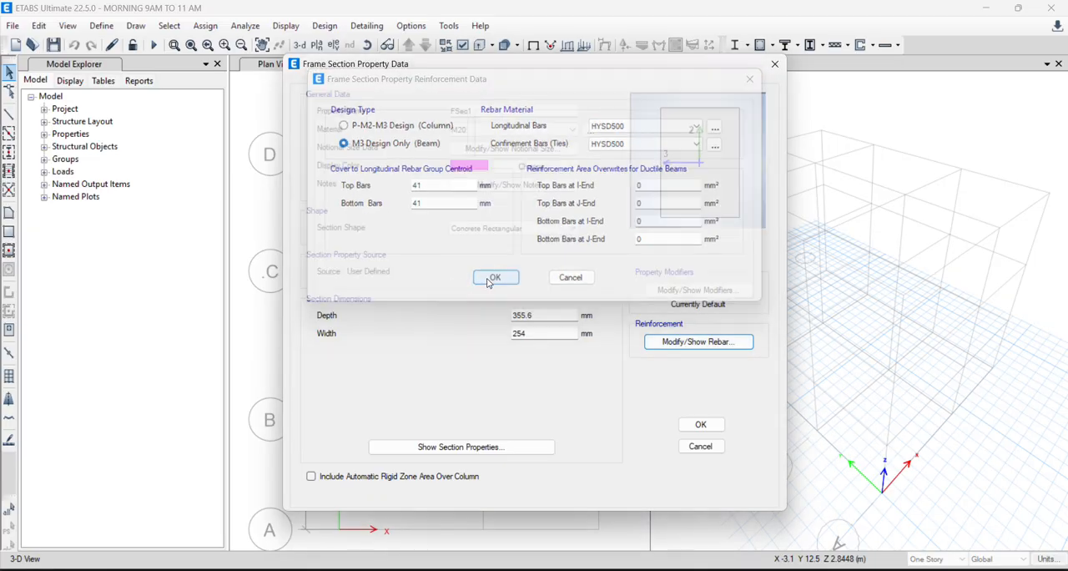
drag(499, 112, 346, 146)
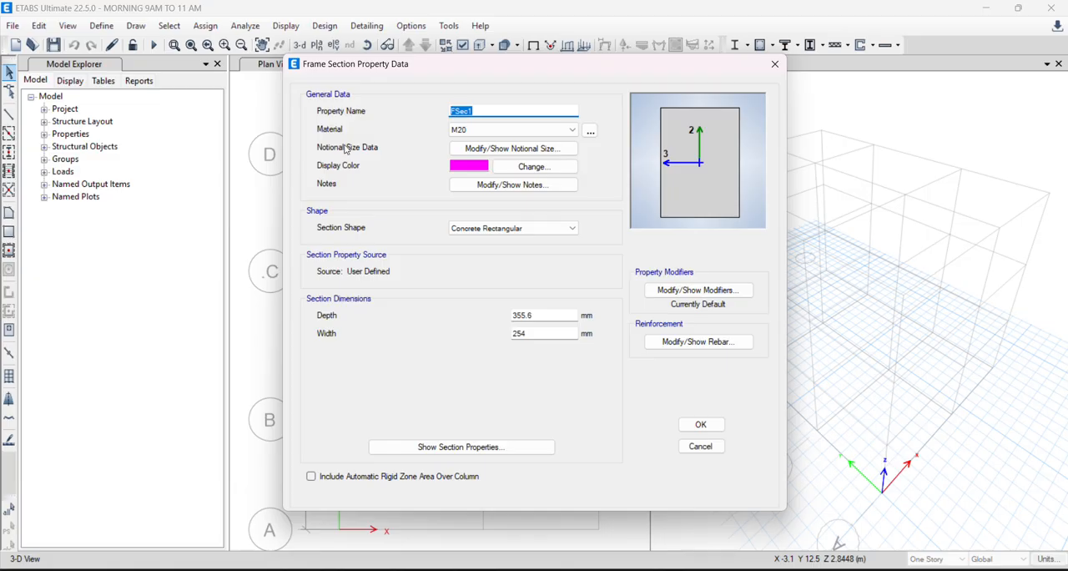
text(SBEAM 9"X12")
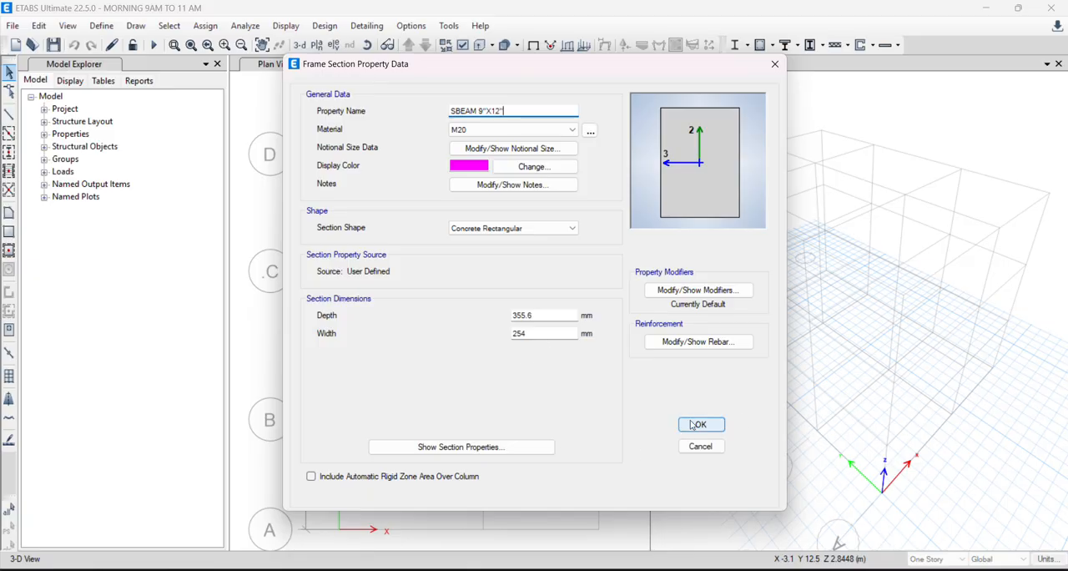
- Set the SBEAM section's depth to 12" and its width to 9"
double_click(544, 314)
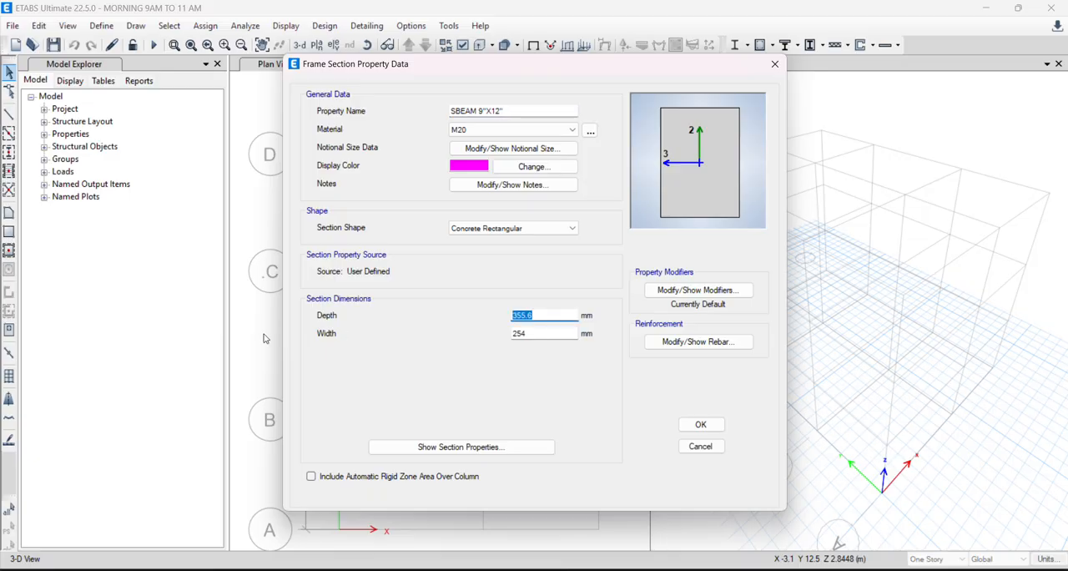
text(12")
double_click(542, 331)
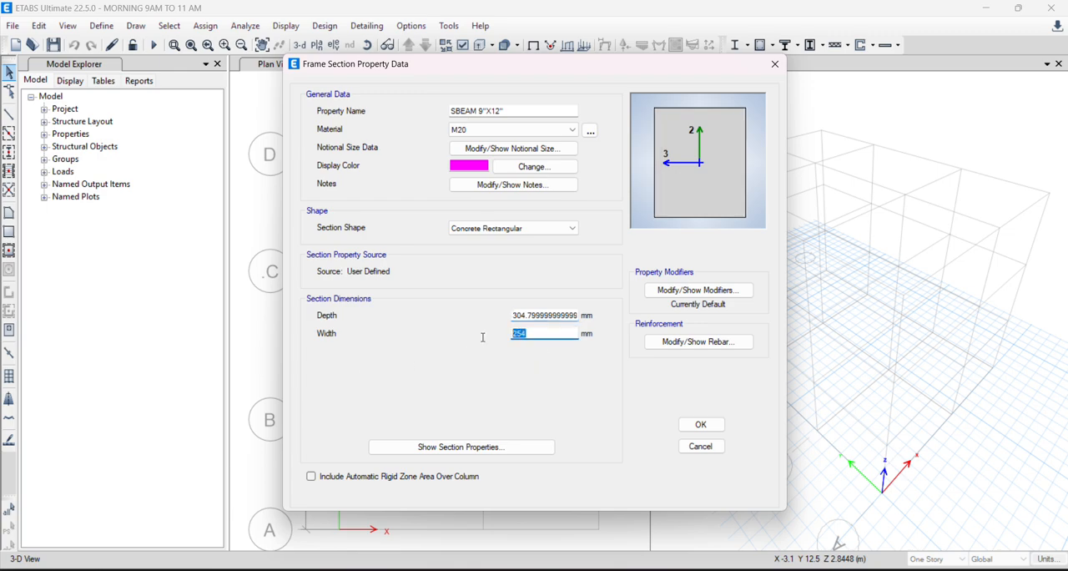
text(9")
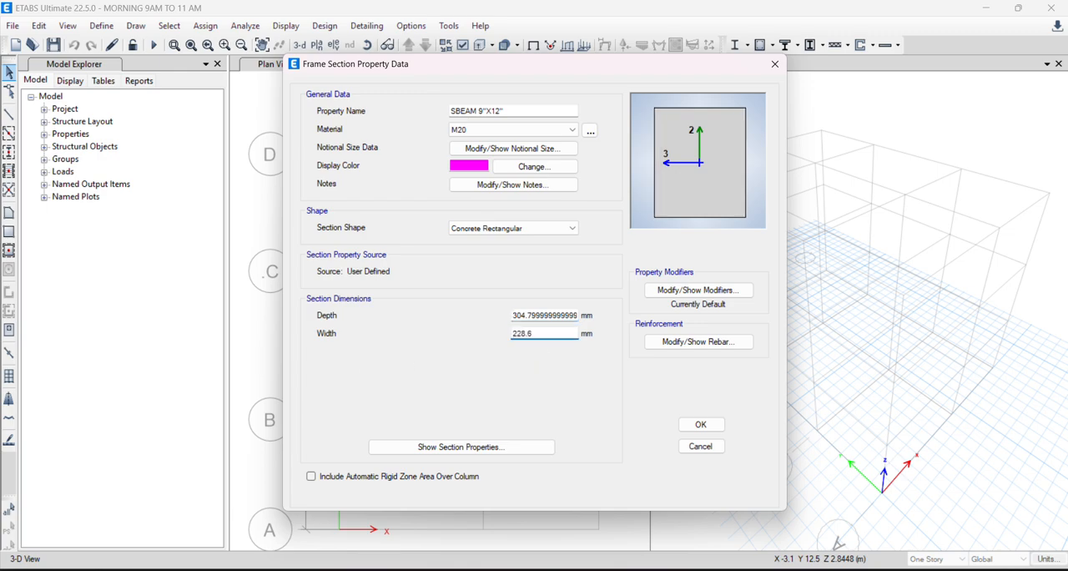